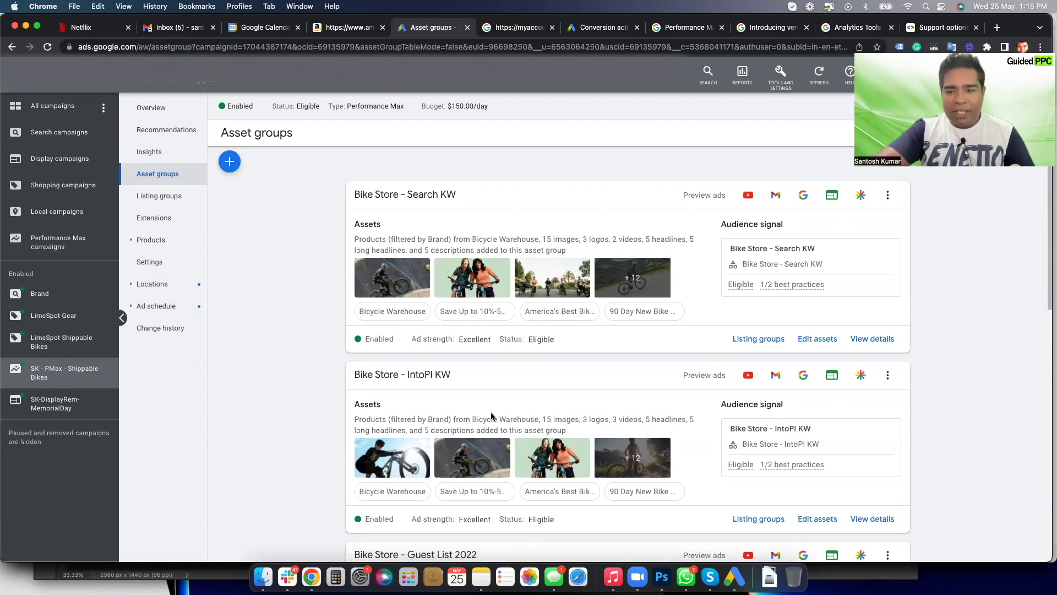
- Show 50 asset groups per page and look through the campaign's full asset group list
{"action": "scroll", "coordinate": [492, 416], "scroll_direction": "down", "scroll_amount": 10}
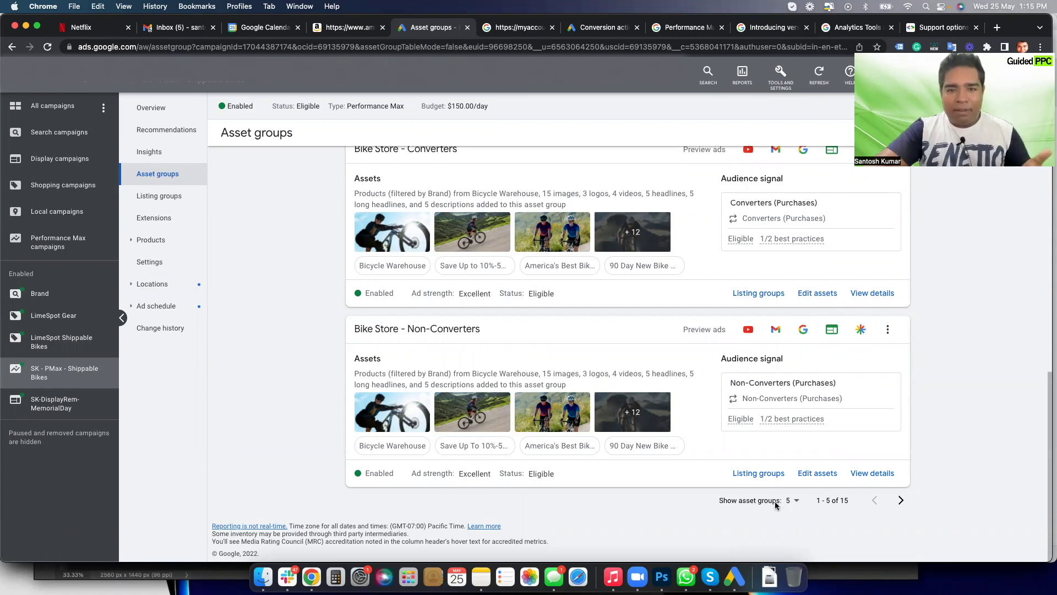
{"action": "left_click", "coordinate": [791, 502]}
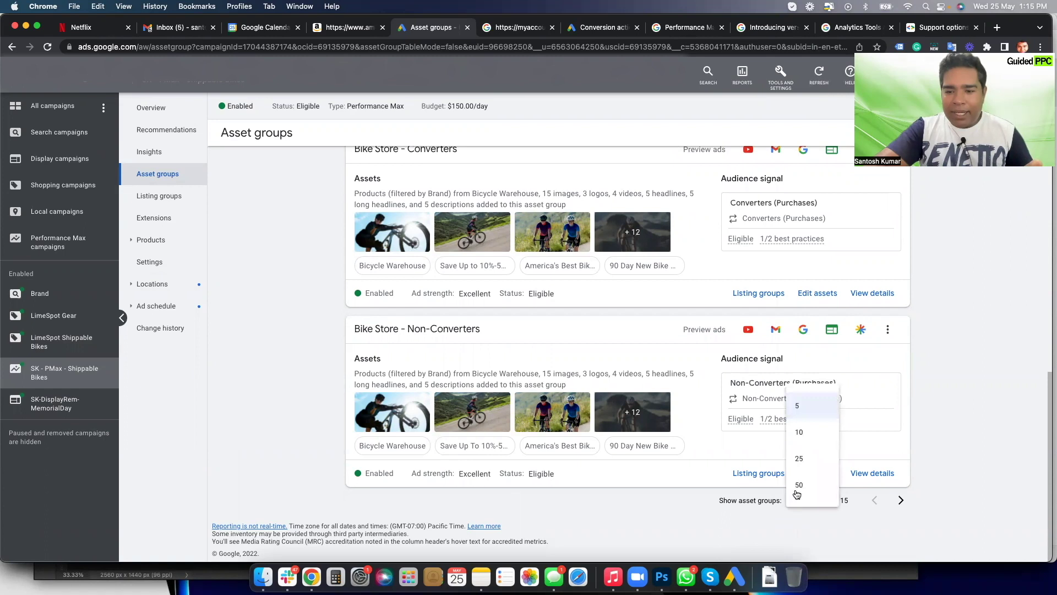
{"action": "left_click", "coordinate": [800, 487]}
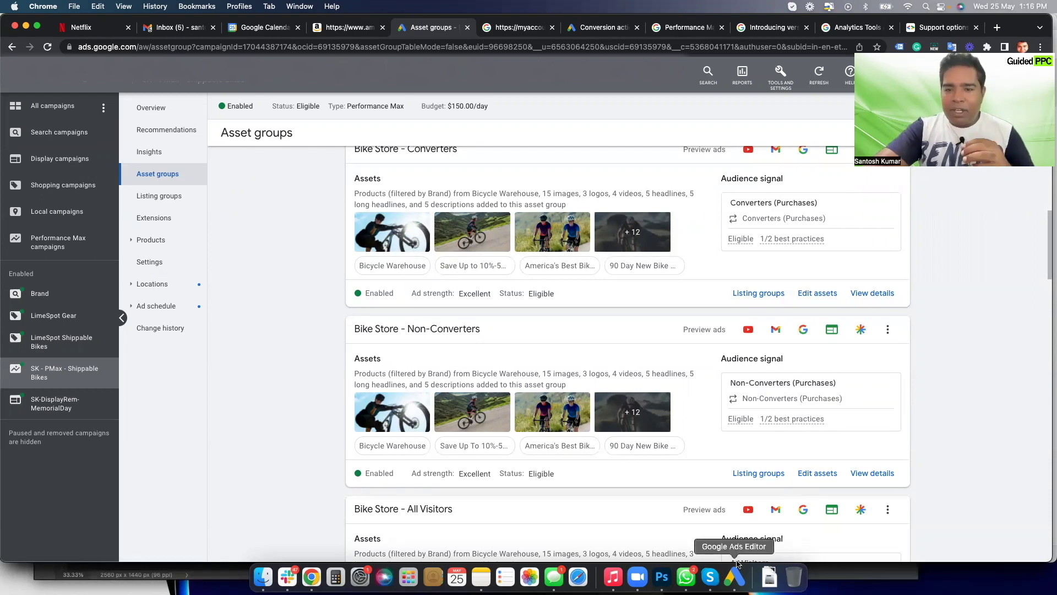
{"action": "scroll", "coordinate": [868, 471], "scroll_direction": "down", "scroll_amount": 8}
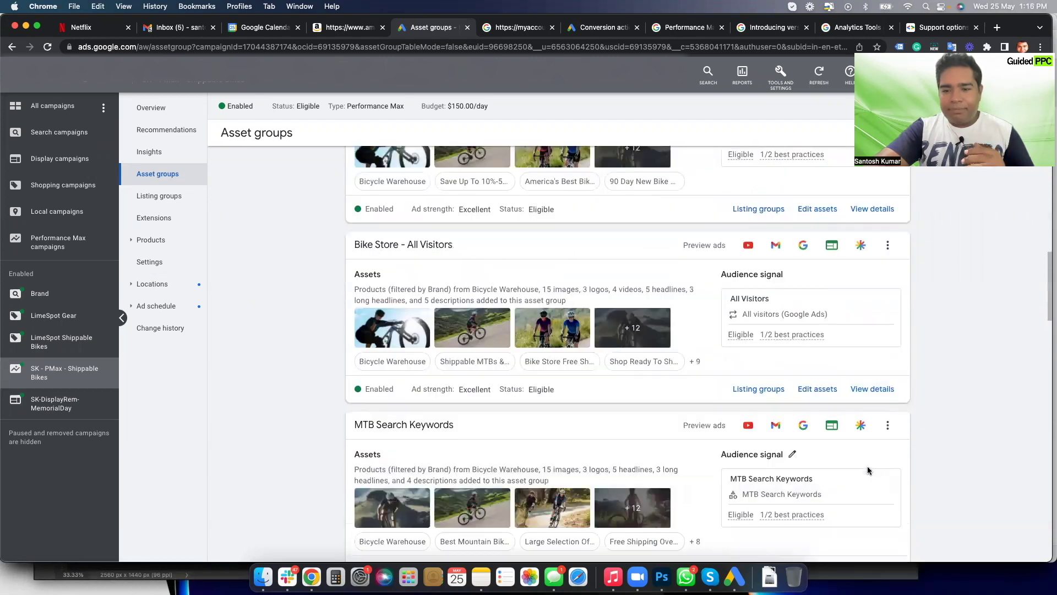
{"action": "scroll", "coordinate": [868, 469], "scroll_direction": "down", "scroll_amount": 15}
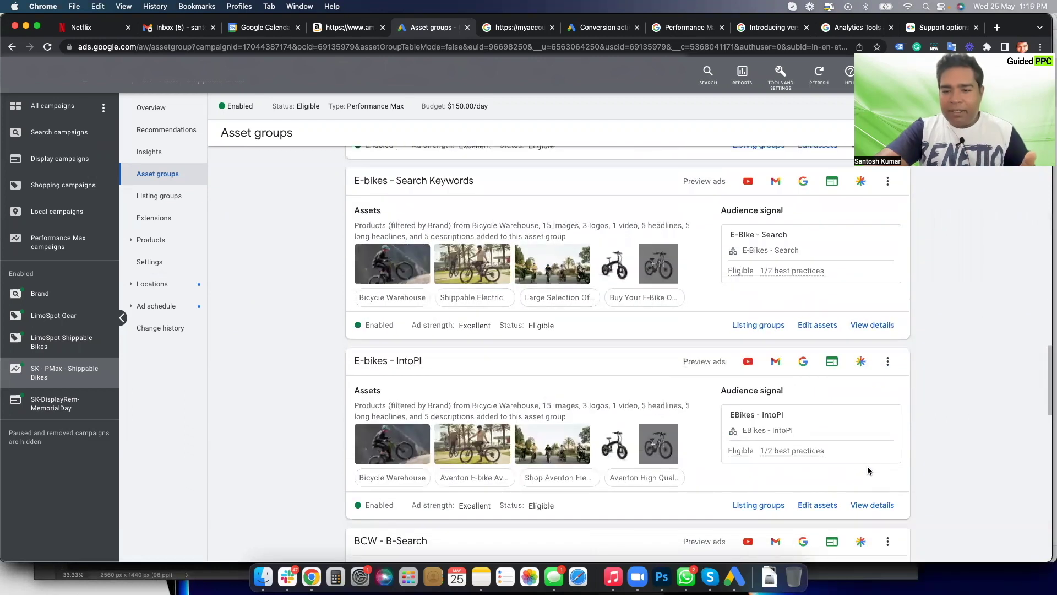
{"action": "scroll", "coordinate": [868, 470], "scroll_direction": "down", "scroll_amount": 5}
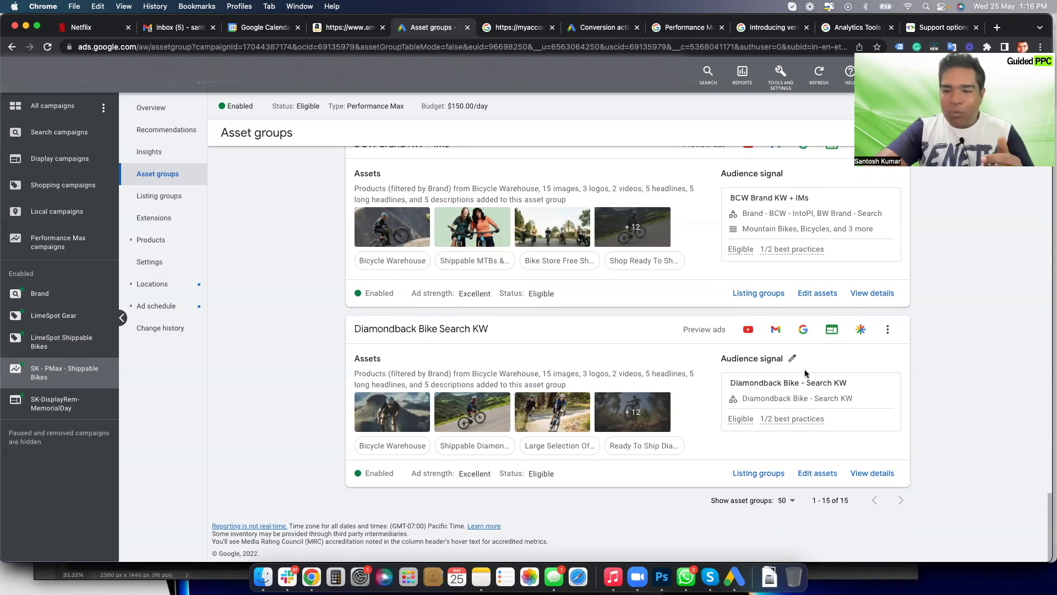
- Duplicate the Diamondback Bike Search KW asset group, name the copy AG 16 and save it
{"action": "left_click", "coordinate": [887, 330]}
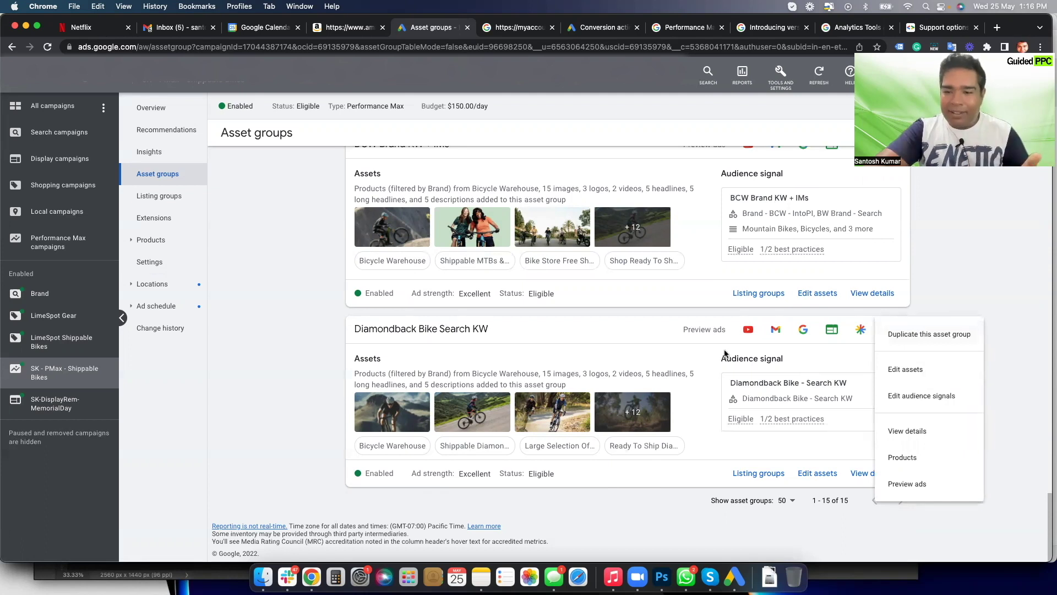
{"action": "left_click", "coordinate": [920, 333]}
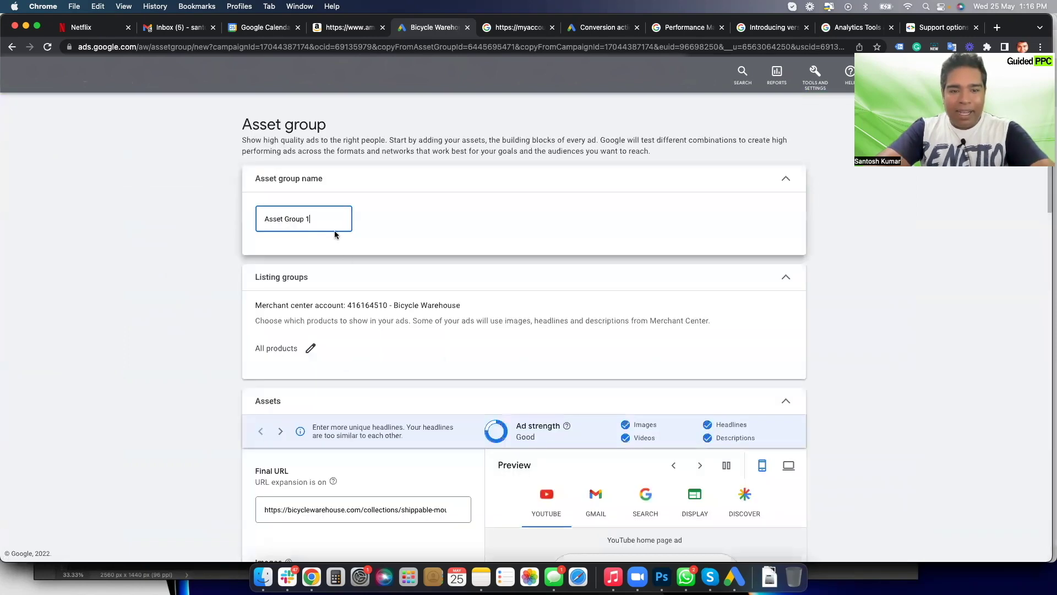
{"action": "triple_click", "coordinate": [317, 219]}
{"action": "type", "text": "AG"}
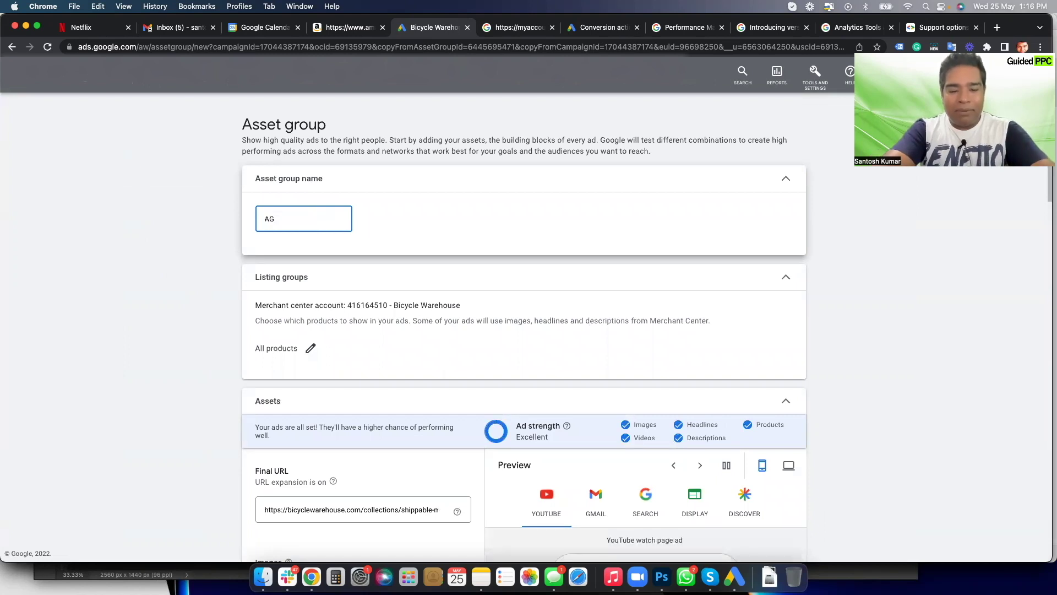
{"action": "type", "text": " 16"}
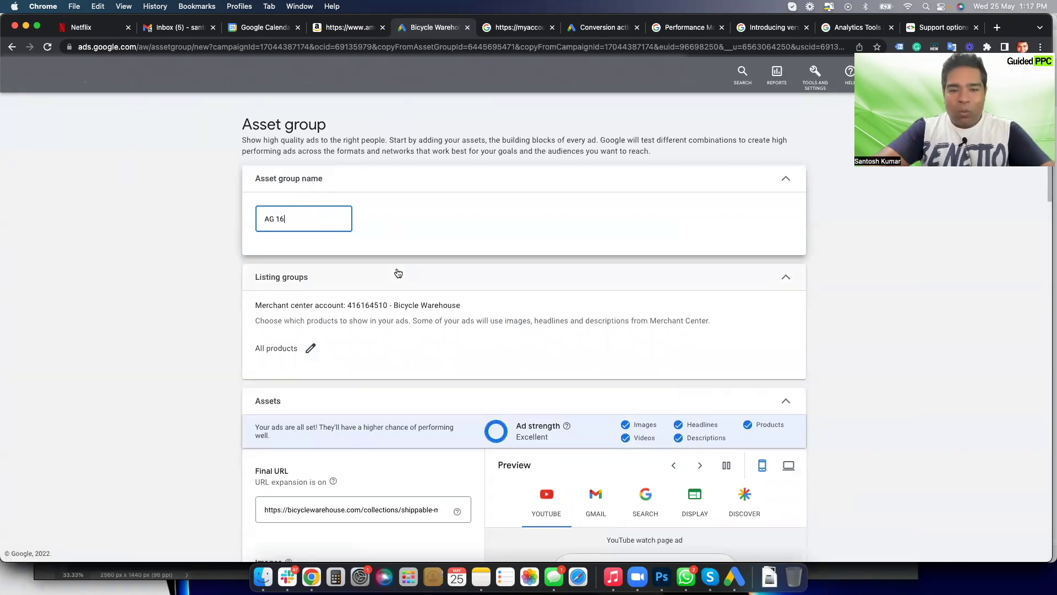
{"action": "scroll", "coordinate": [396, 272], "scroll_direction": "down", "scroll_amount": 2}
{"action": "scroll", "coordinate": [397, 272], "scroll_direction": "down", "scroll_amount": 15}
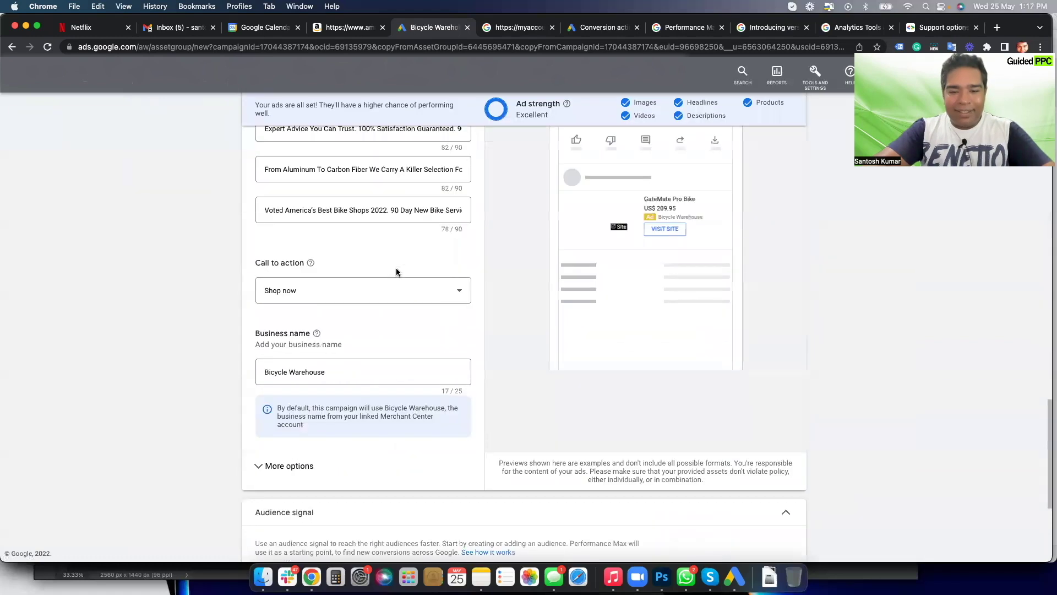
{"action": "scroll", "coordinate": [252, 512], "scroll_direction": "down", "scroll_amount": 4}
{"action": "left_click", "coordinate": [259, 533]}
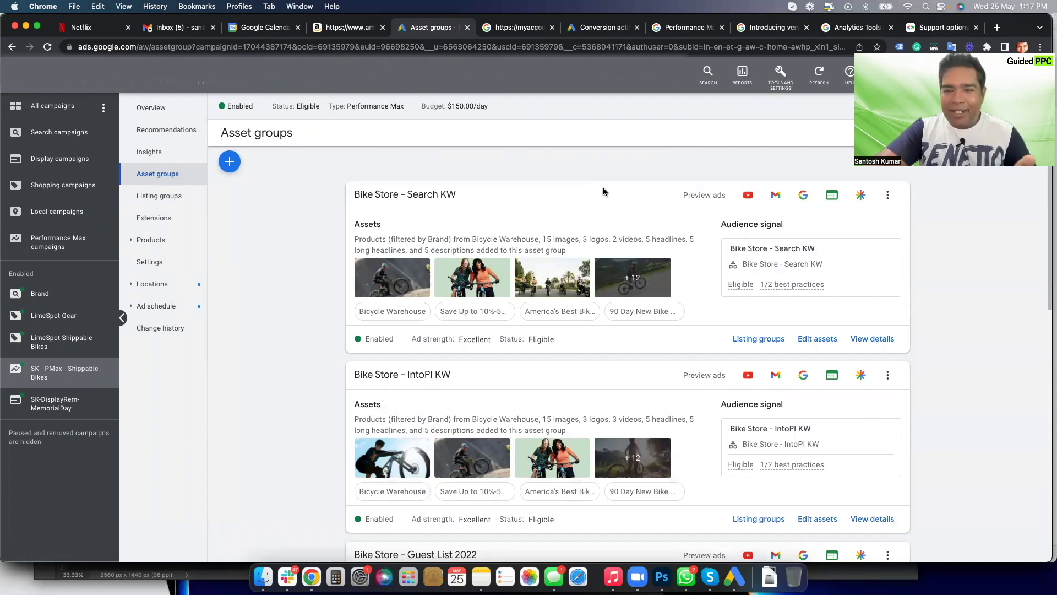
- Check the asset group total and the available page sizes at the end of the asset group list
{"action": "scroll", "coordinate": [603, 192], "scroll_direction": "down", "scroll_amount": 10}
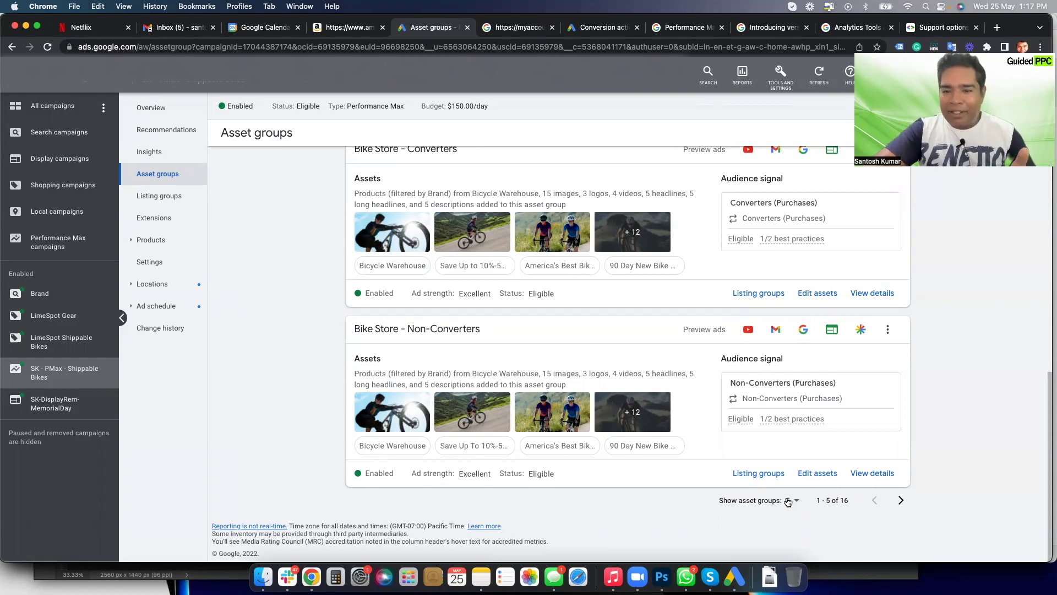
{"action": "left_click", "coordinate": [788, 500]}
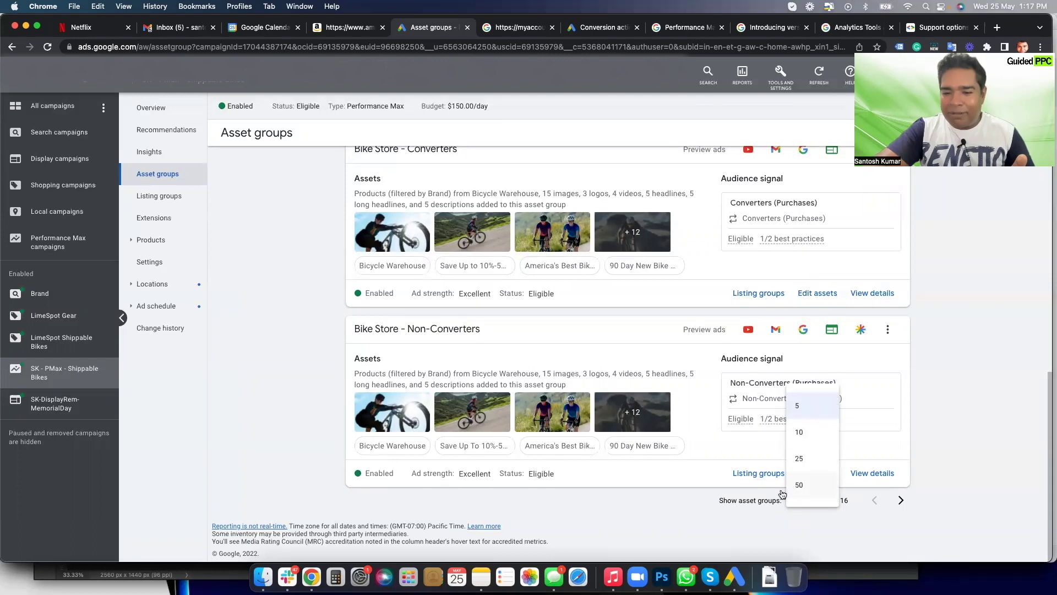
{"action": "left_click", "coordinate": [705, 502]}
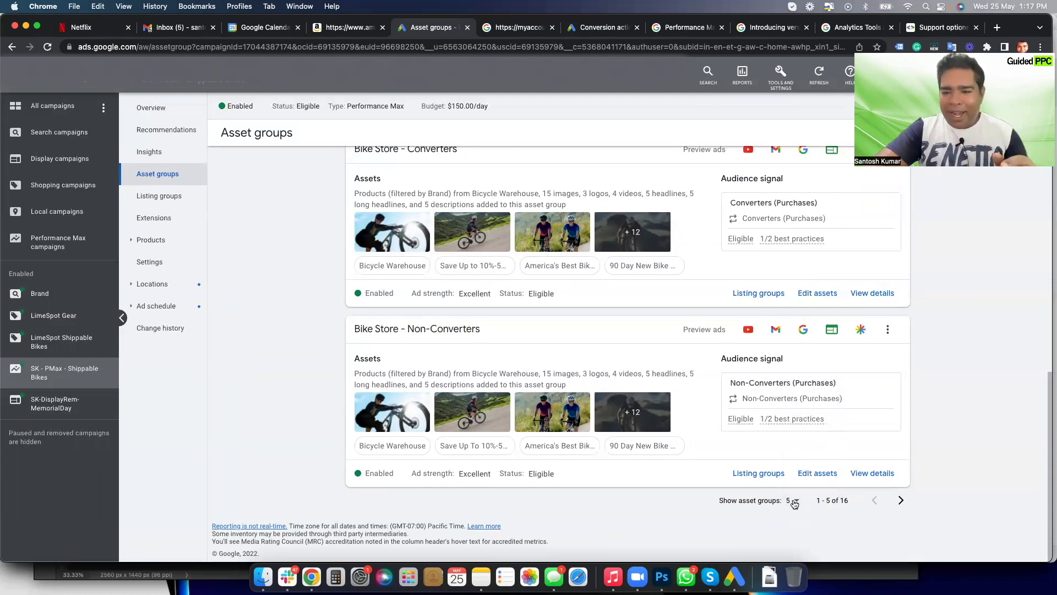
{"action": "left_click", "coordinate": [793, 501]}
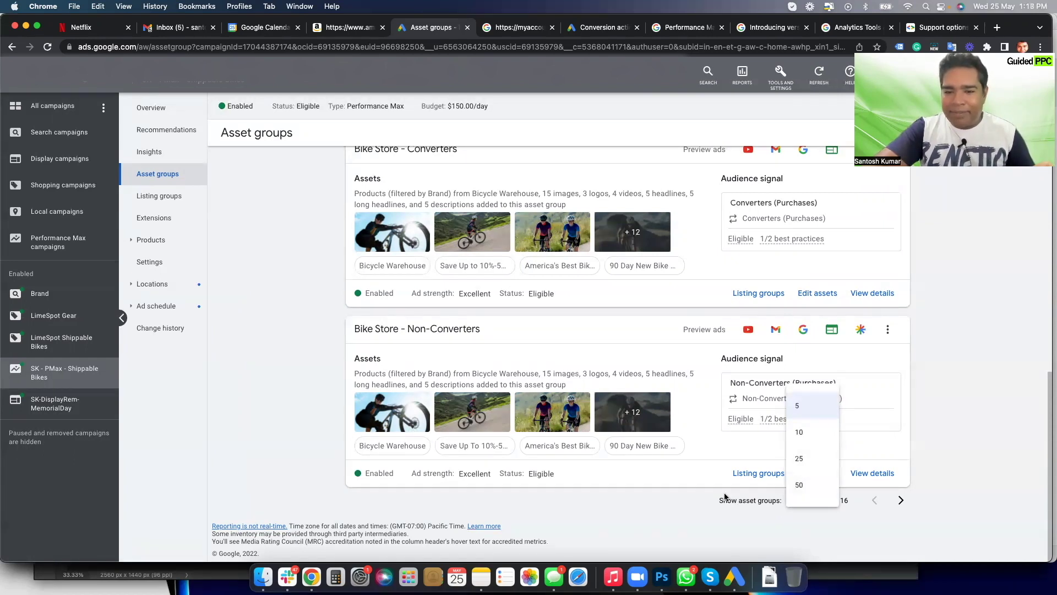
{"action": "left_click", "coordinate": [697, 504]}
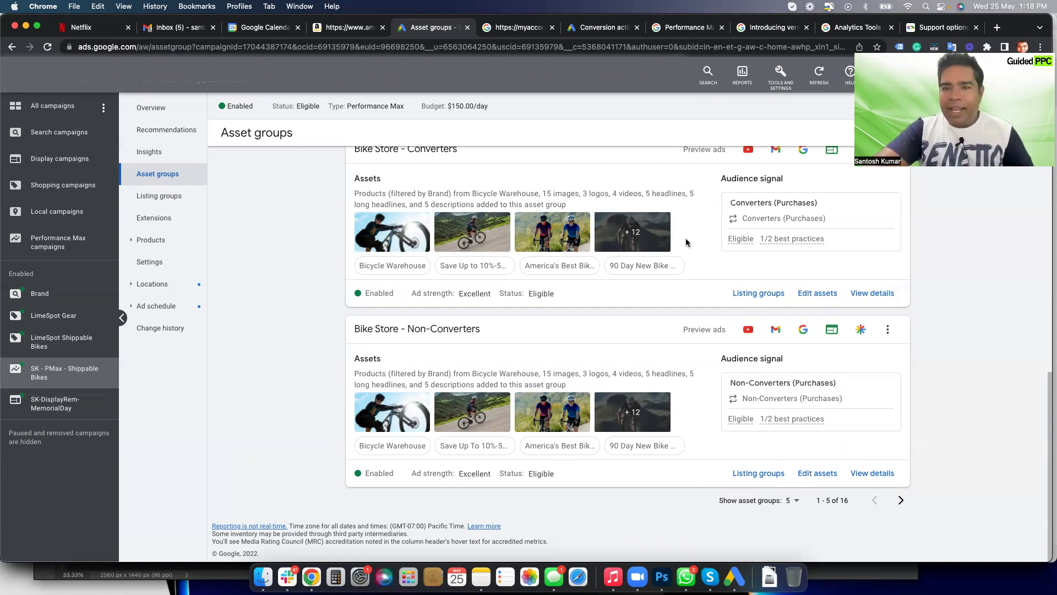
- Consult the Performance Max in Google Ads Editor help article and highlight its opening statement about full Performance Max support
{"action": "left_click", "coordinate": [689, 28]}
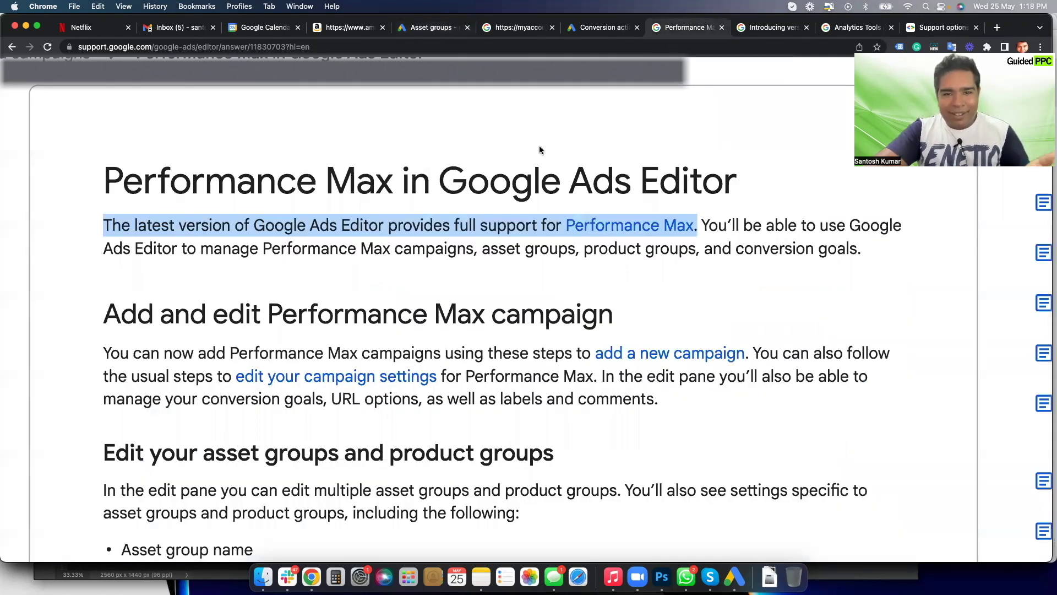
{"action": "scroll", "coordinate": [540, 148], "scroll_direction": "up", "scroll_amount": 5}
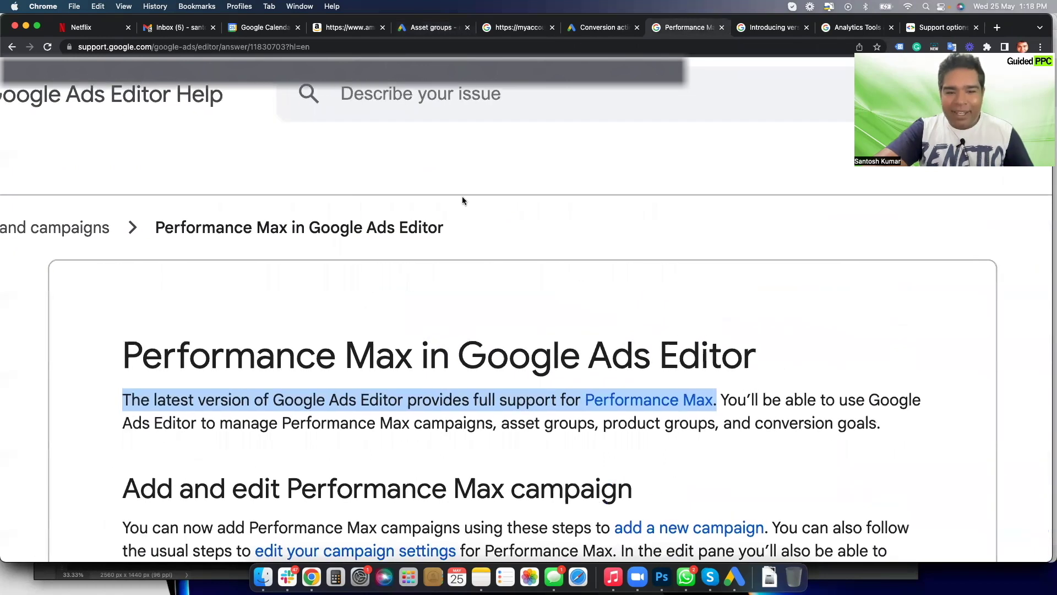
{"action": "triple_click", "coordinate": [146, 393]}
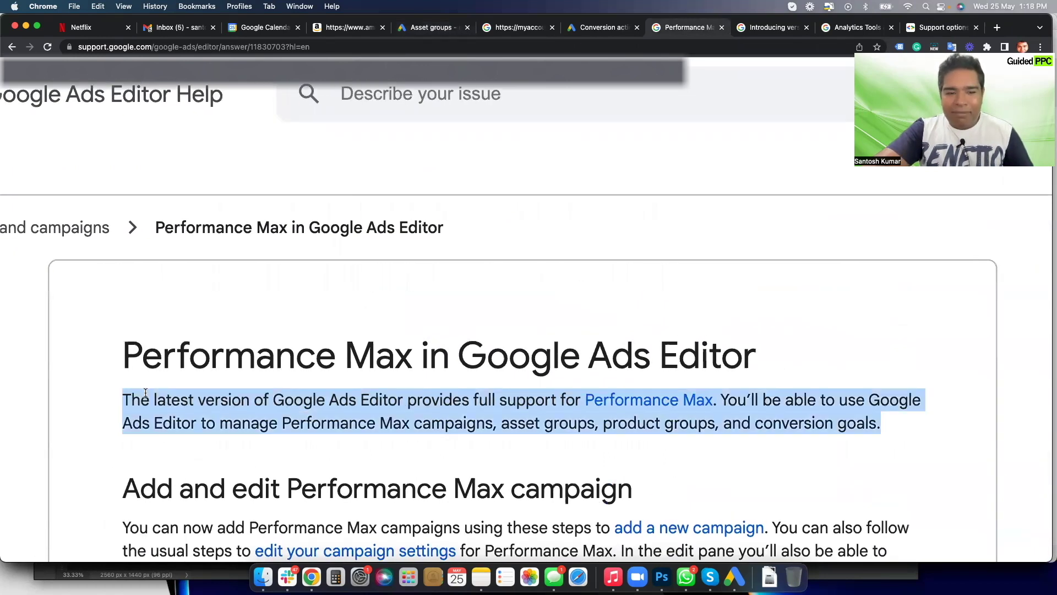
{"action": "left_click_drag", "start_coordinate": [124, 391], "coordinate": [717, 392]}
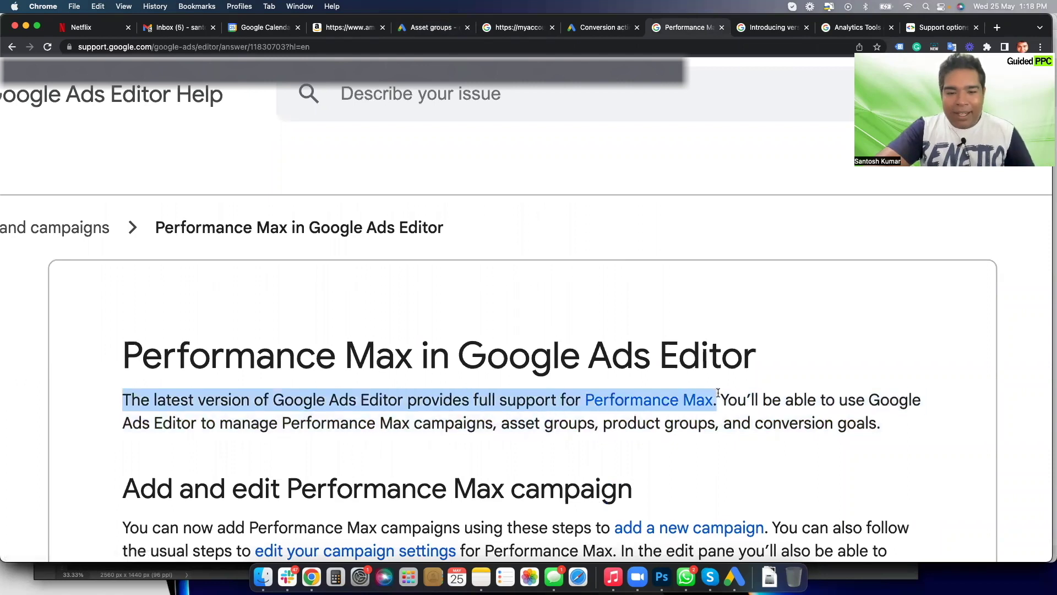
{"action": "left_click", "coordinate": [407, 399]}
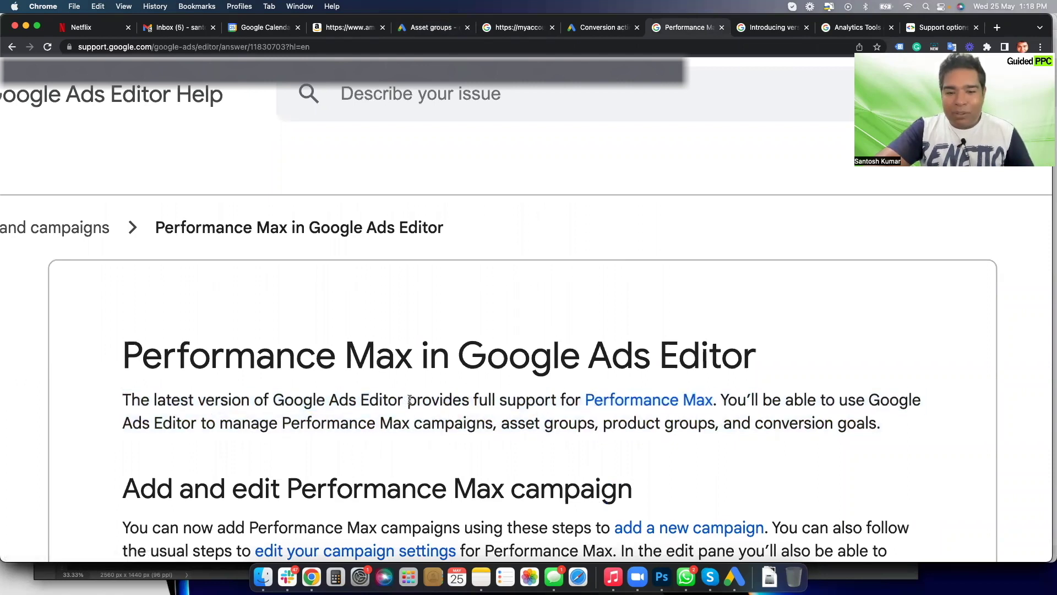
{"action": "double_click", "coordinate": [409, 399]}
{"action": "left_click_drag", "start_coordinate": [501, 395], "coordinate": [718, 400]}
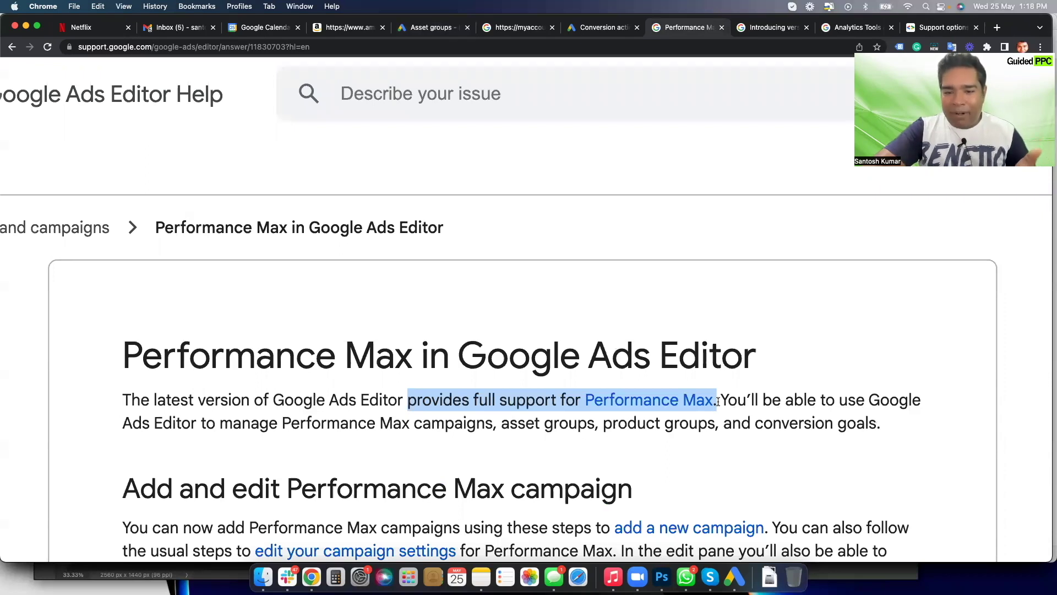
- Switch to Google Ads Editor and list the asset groups of the SK - PMax - Bike Store campaign
{"action": "key", "text": "super+Tab"}
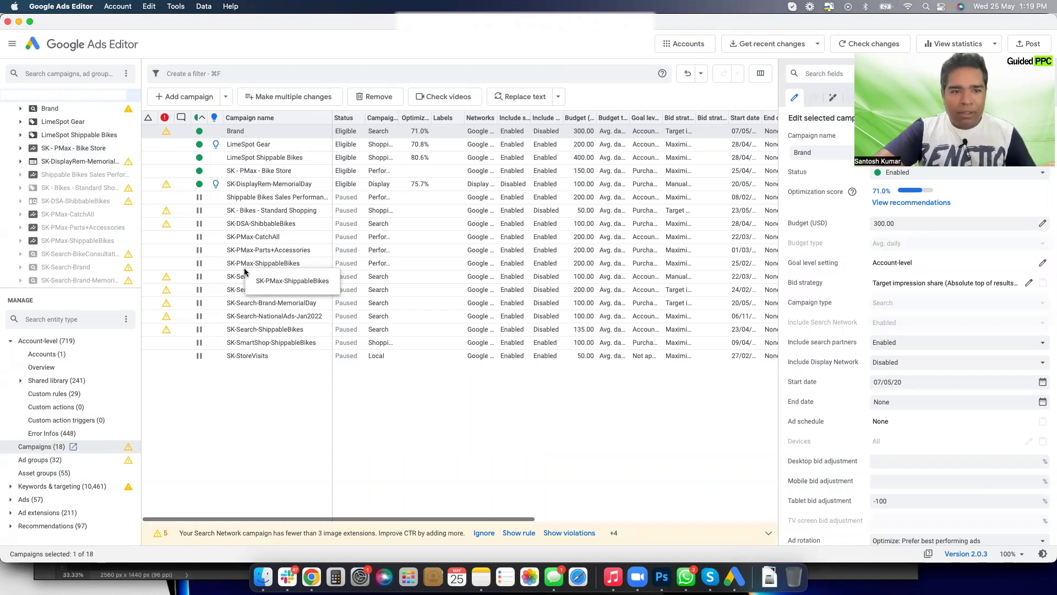
{"action": "left_click", "coordinate": [58, 149]}
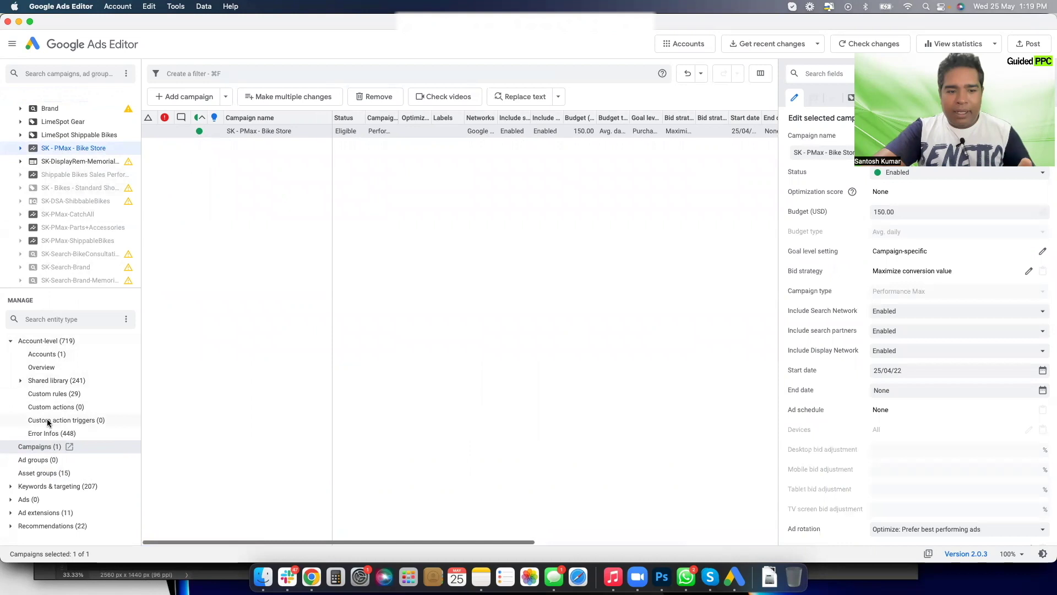
{"action": "left_click", "coordinate": [44, 473]}
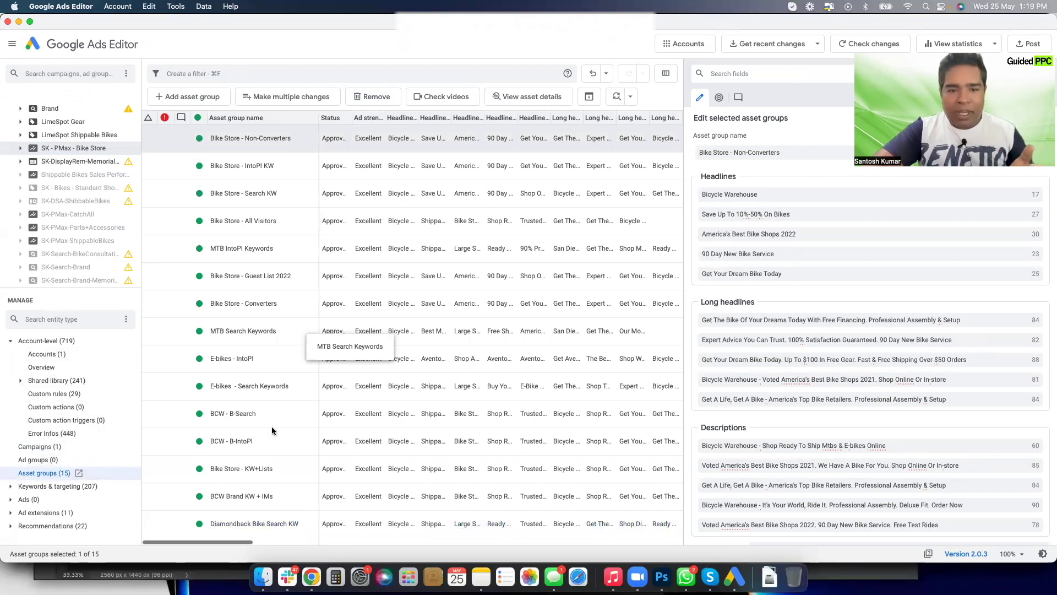
- Copy the Diamondback Bike Search KW asset group and paste ten duplicates of it into the same campaign
{"action": "left_click", "coordinate": [261, 522]}
{"action": "key", "text": "super+c"}
{"action": "key", "text": "super+v"}
{"action": "key", "text": "super+v"}
{"action": "key", "text": "super+v"}
{"action": "key", "text": "super+v"}
{"action": "key", "text": "super+v"}
{"action": "key", "text": "super+v"}
{"action": "key", "text": "super+v"}
{"action": "key", "text": "super+v"}
{"action": "key", "text": "super+v"}
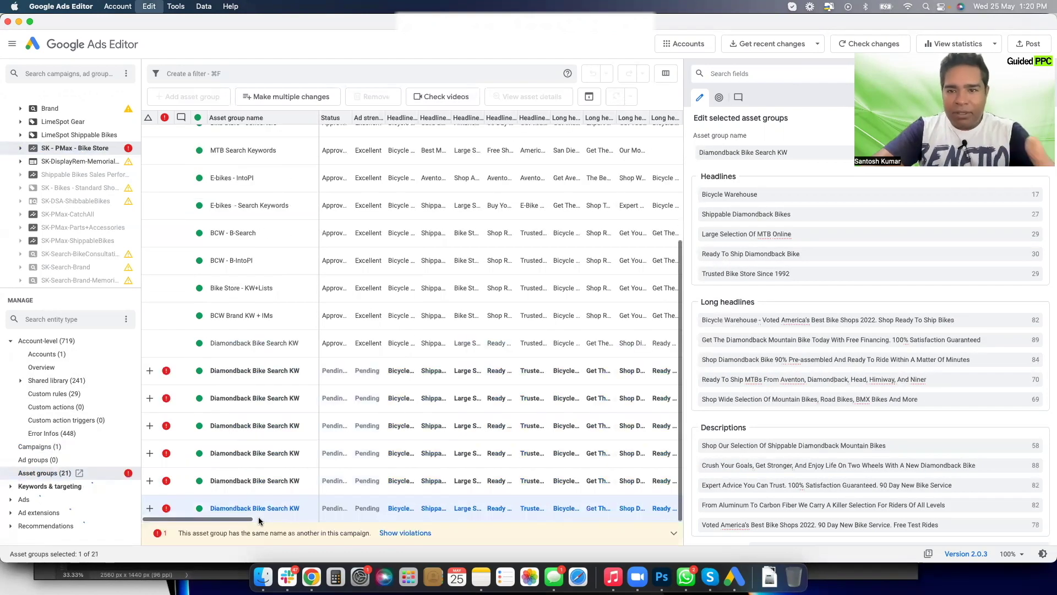
{"action": "key", "text": "super+v"}
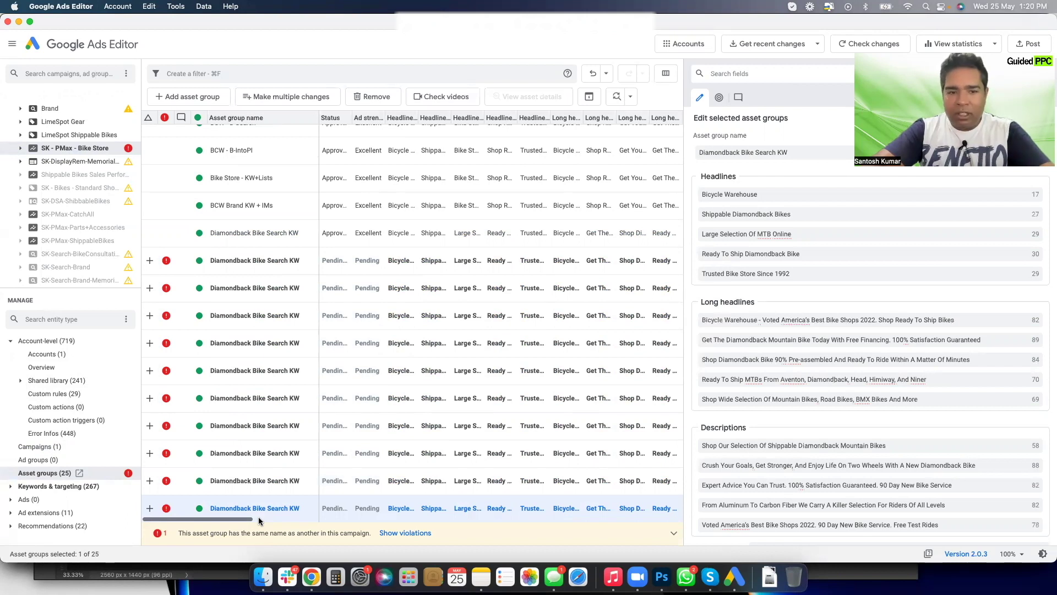
- Rename the first two pasted Diamondback Bike Search KW copies as AG 16 and AG 17
{"action": "left_click", "coordinate": [246, 260]}
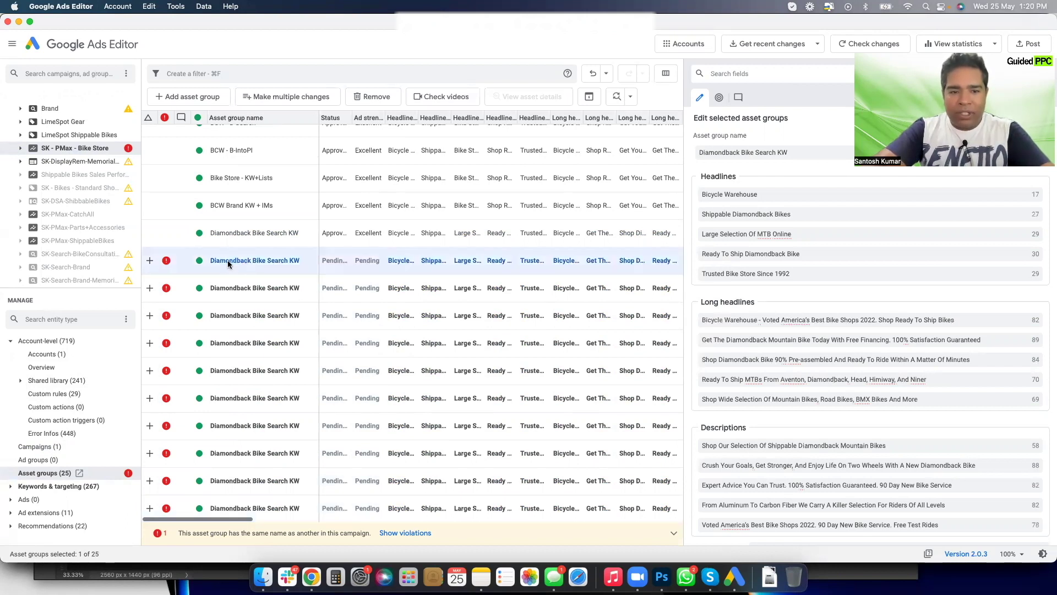
{"action": "left_click", "coordinate": [230, 260]}
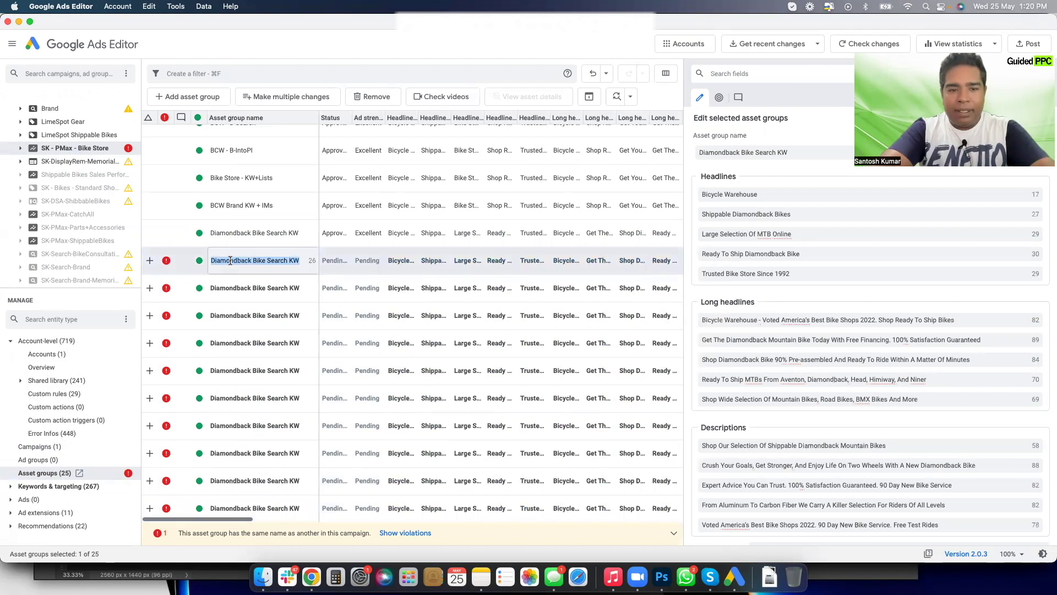
{"action": "type", "text": "AG 15"}
{"action": "key", "text": "BackSpace"}
{"action": "type", "text": "6"}
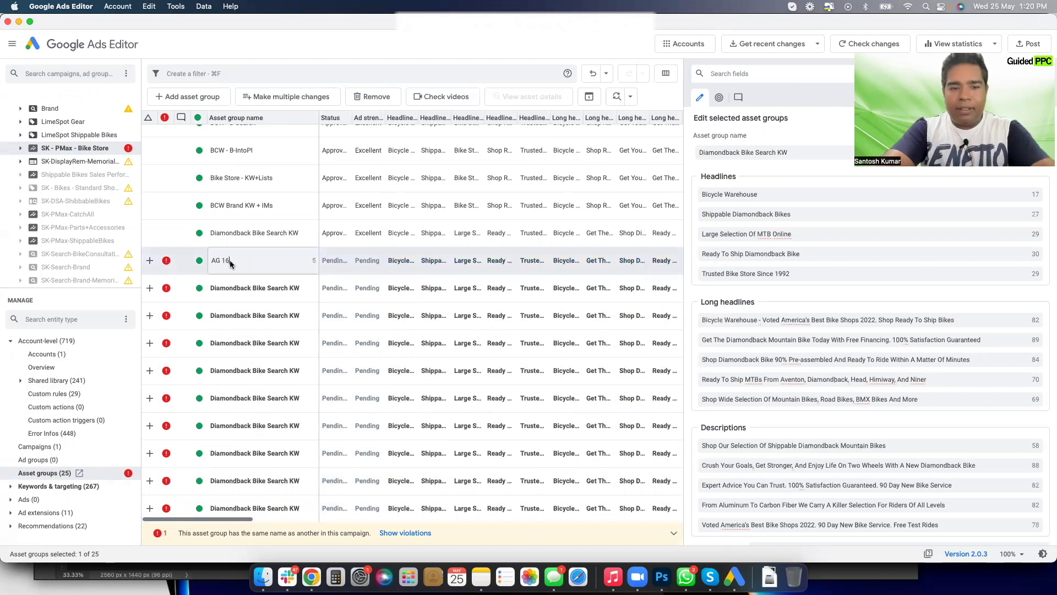
{"action": "key", "text": "Return"}
{"action": "type", "text": "A"}
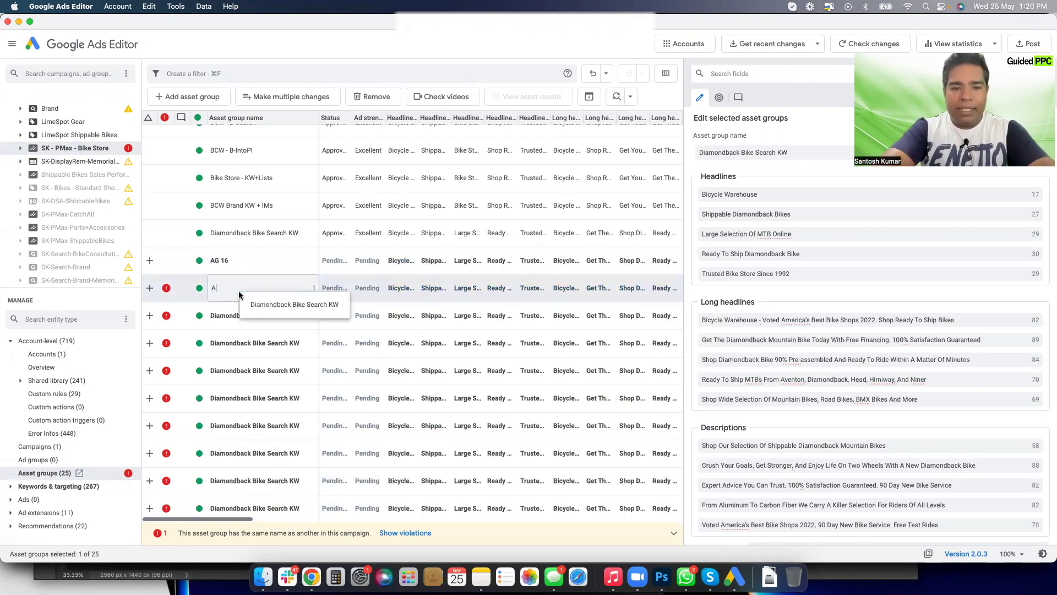
{"action": "type", "text": "G 17"}
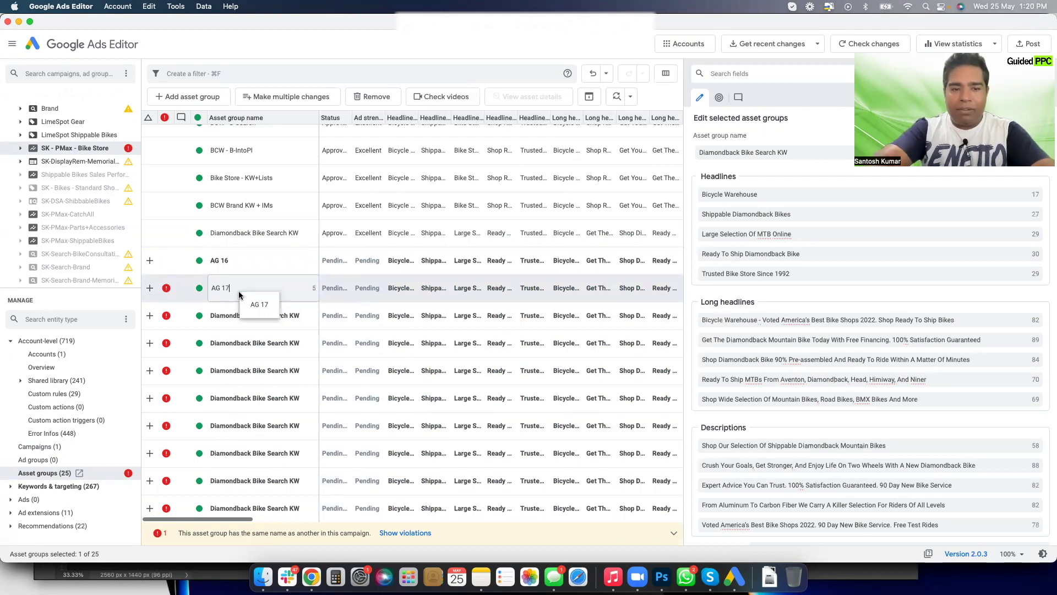
{"action": "key", "text": "Return"}
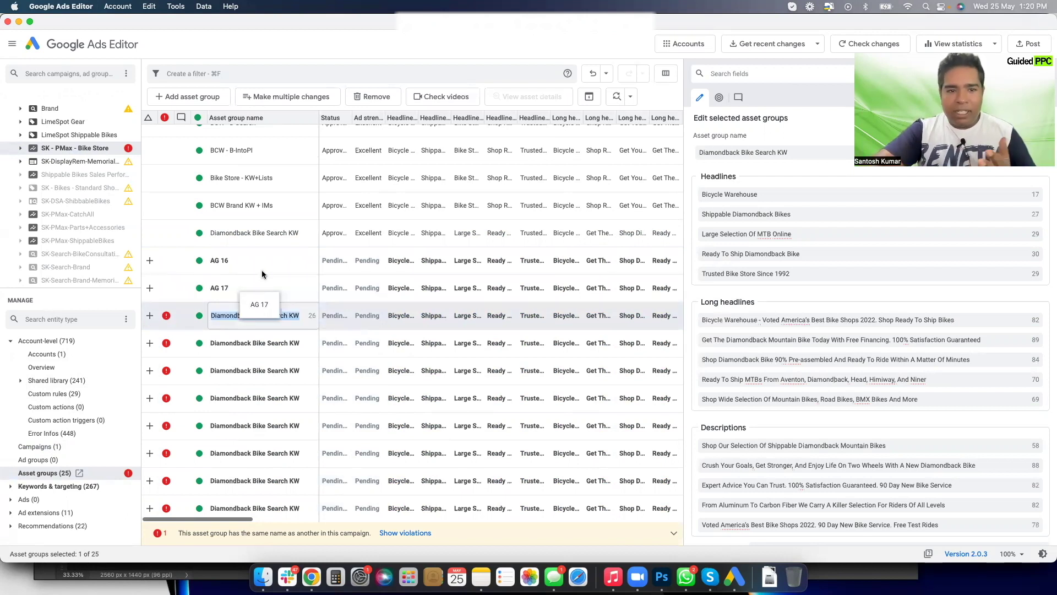
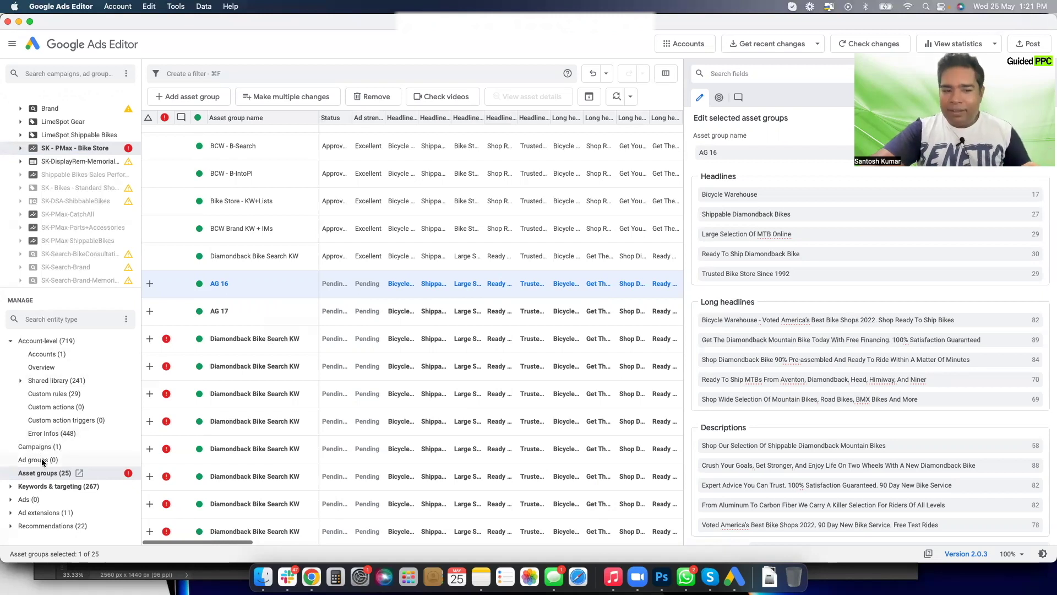
- Look through the ad types listed under Ads for the SK - PMax - Bike Store campaign
{"action": "left_click", "coordinate": [28, 499]}
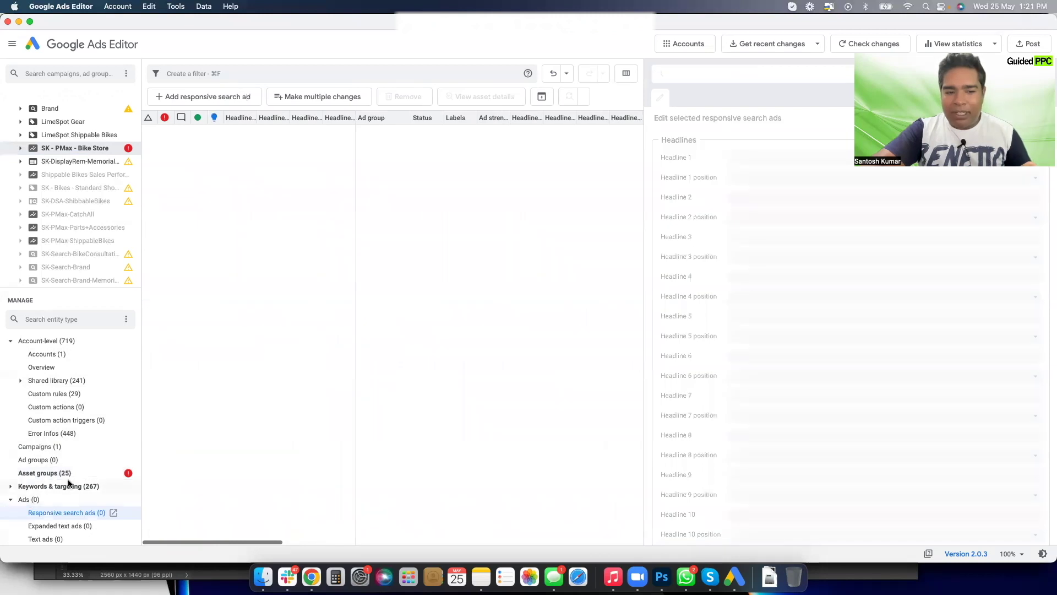
{"action": "scroll", "coordinate": [69, 484], "scroll_direction": "down", "scroll_amount": 5}
{"action": "scroll", "coordinate": [69, 484], "scroll_direction": "down", "scroll_amount": 3}
{"action": "scroll", "coordinate": [69, 485], "scroll_direction": "up", "scroll_amount": 10}
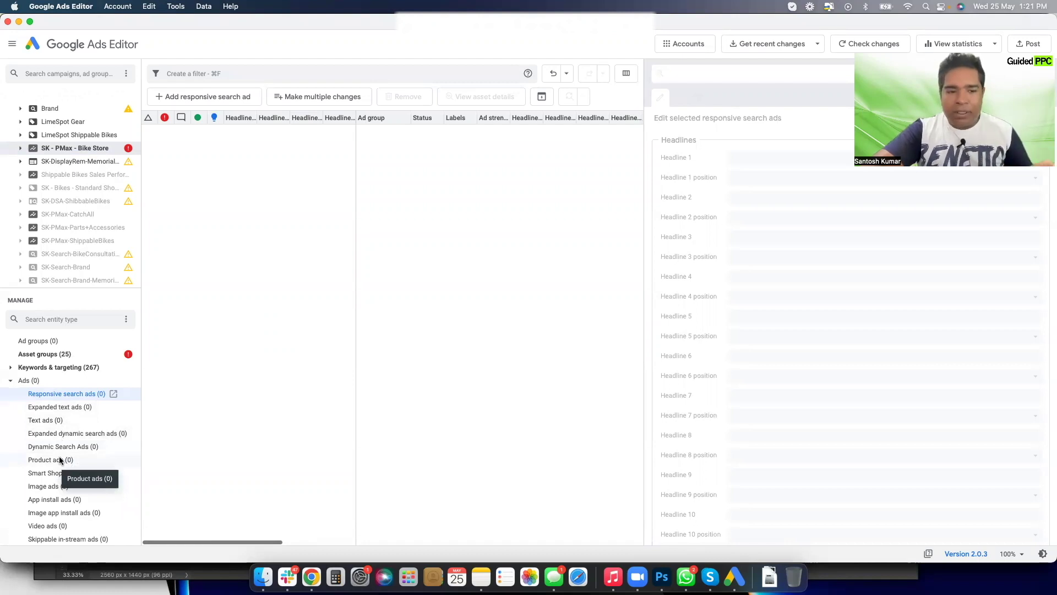
{"action": "left_click", "coordinate": [10, 380]}
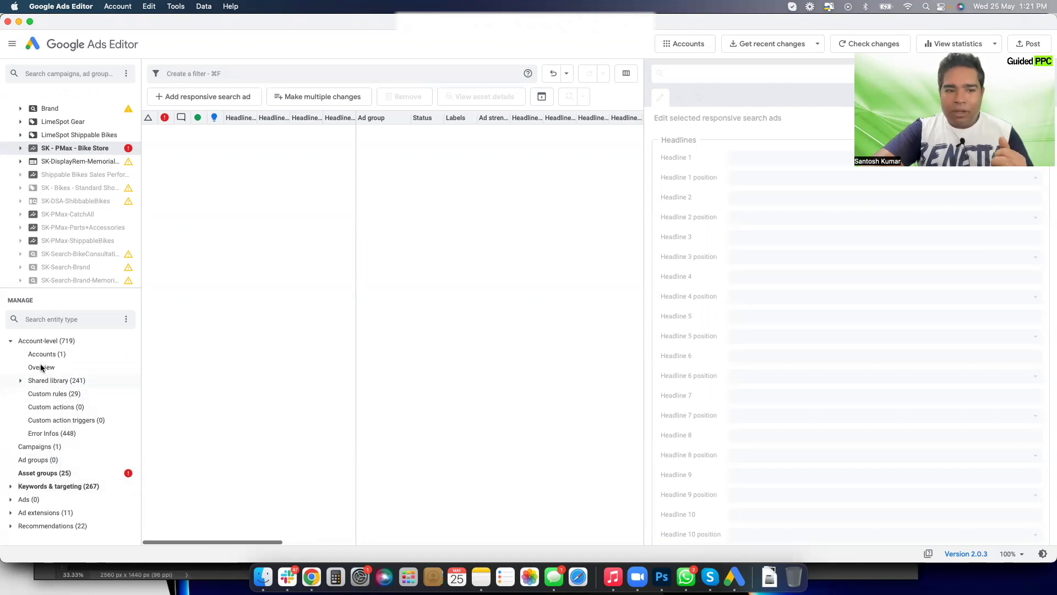
- List the campaign's asset groups, view the BCW - B-IntoPI asset group alone, and return to the whole SK - PMax - Bike Store campaign
{"action": "left_click", "coordinate": [46, 472]}
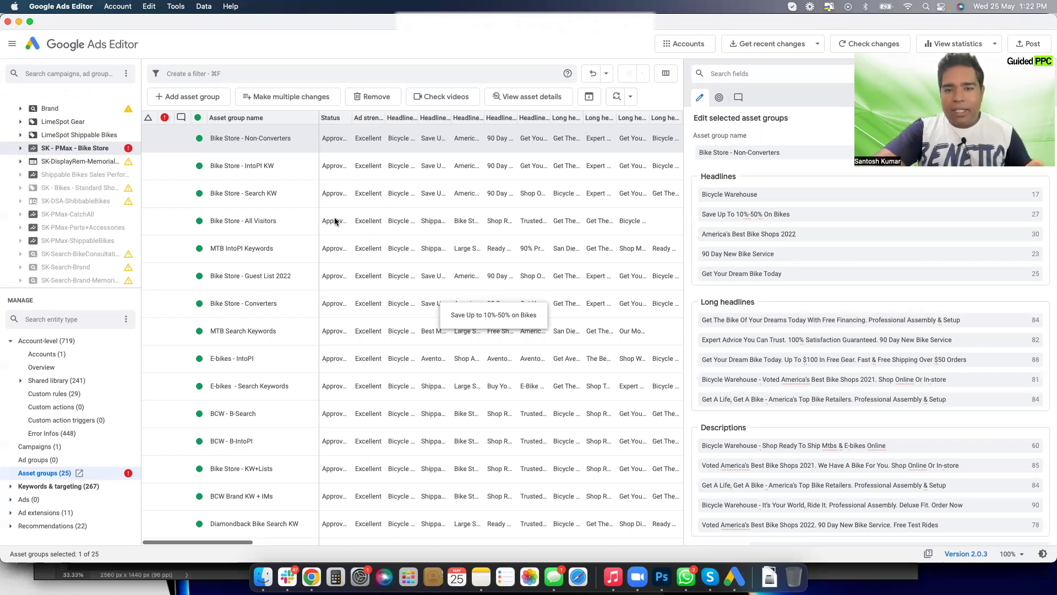
{"action": "left_click", "coordinate": [20, 148]}
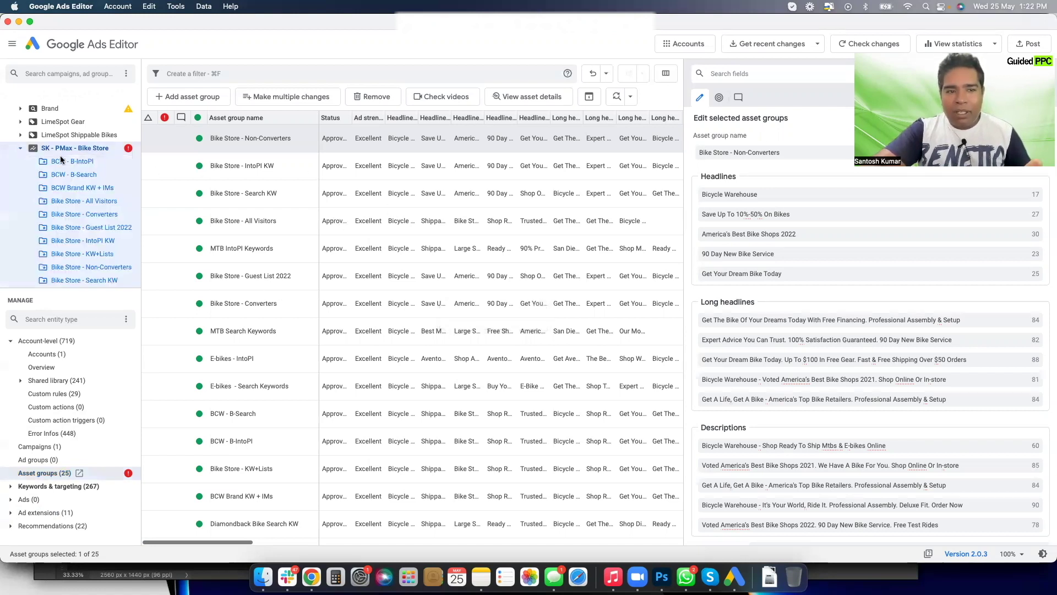
{"action": "left_click", "coordinate": [66, 161]}
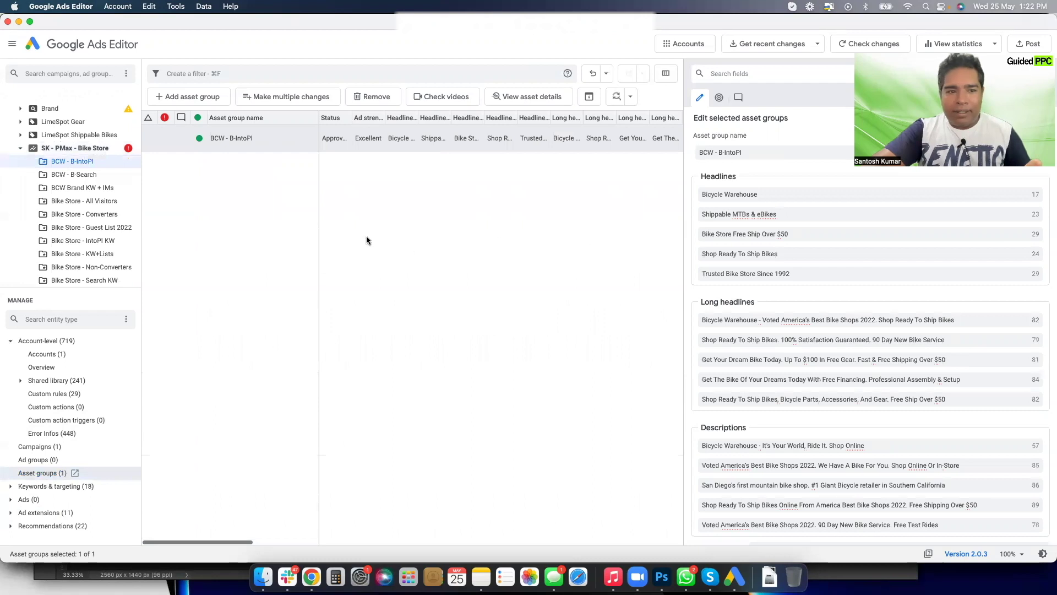
{"action": "left_click", "coordinate": [21, 148]}
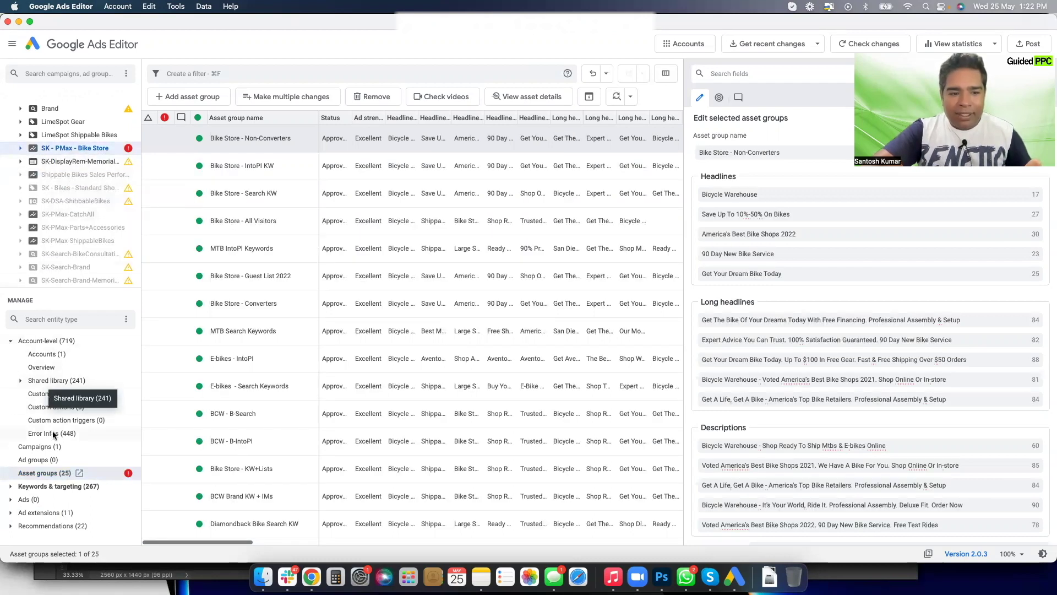
- Show the audiences in the account's shared library and view the details of the Bicycle & Accessories - InMarket audience
{"action": "left_click", "coordinate": [51, 380]}
{"action": "scroll", "coordinate": [73, 452], "scroll_direction": "down", "scroll_amount": 5}
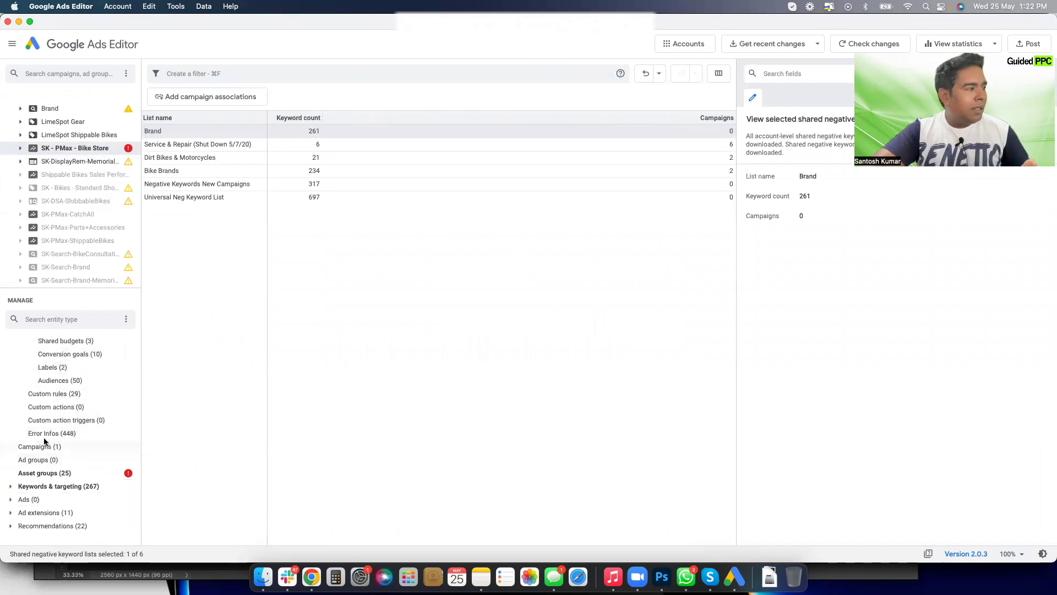
{"action": "left_click", "coordinate": [61, 380]}
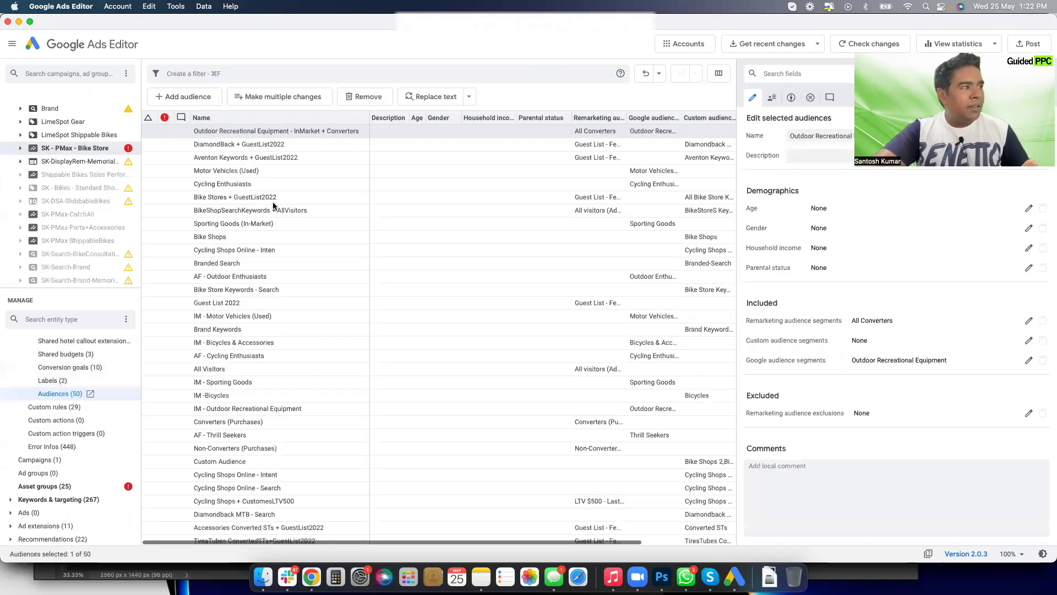
{"action": "scroll", "coordinate": [268, 377], "scroll_direction": "down", "scroll_amount": 6}
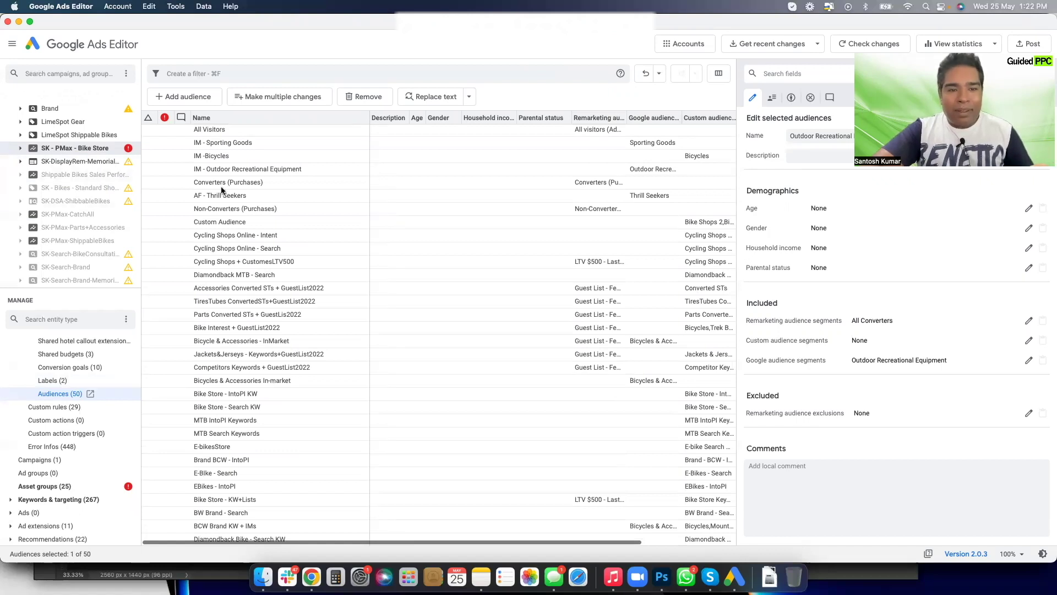
{"action": "left_click", "coordinate": [222, 342]}
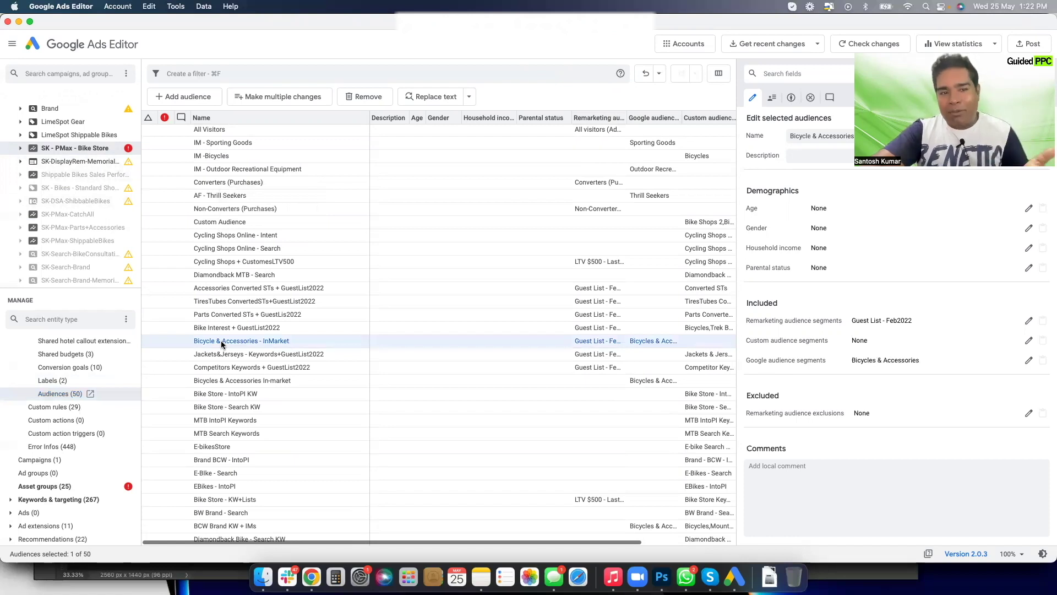
- With the BCW - B-IntoPI asset group selected, inspect the Outdoor Recreational Equipment - InMarket + Converters and BikeShopSearchKeywords + AllVisitors audiences
{"action": "left_click", "coordinate": [21, 148]}
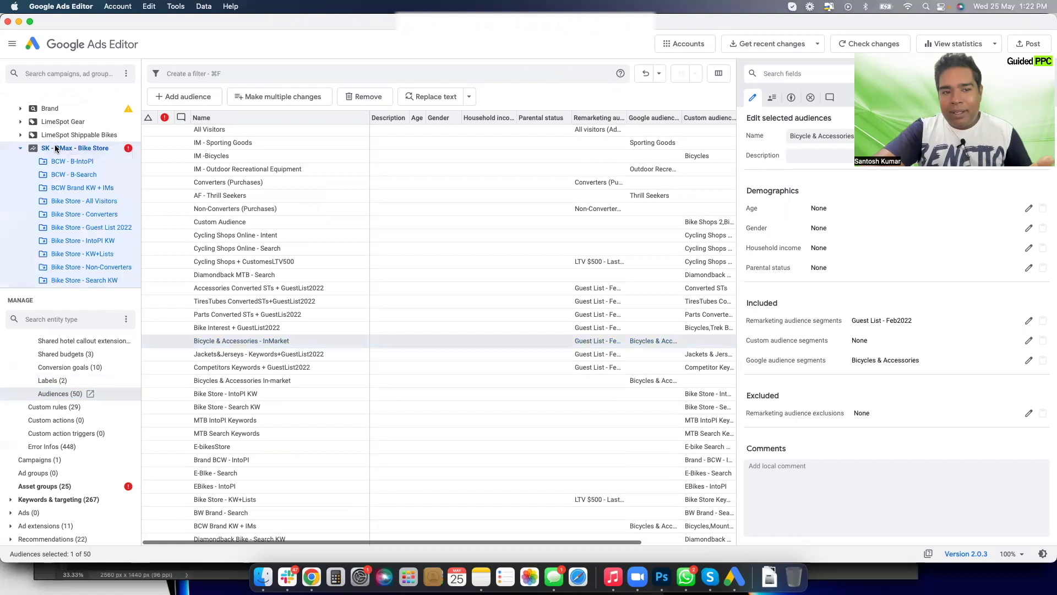
{"action": "left_click", "coordinate": [80, 165]}
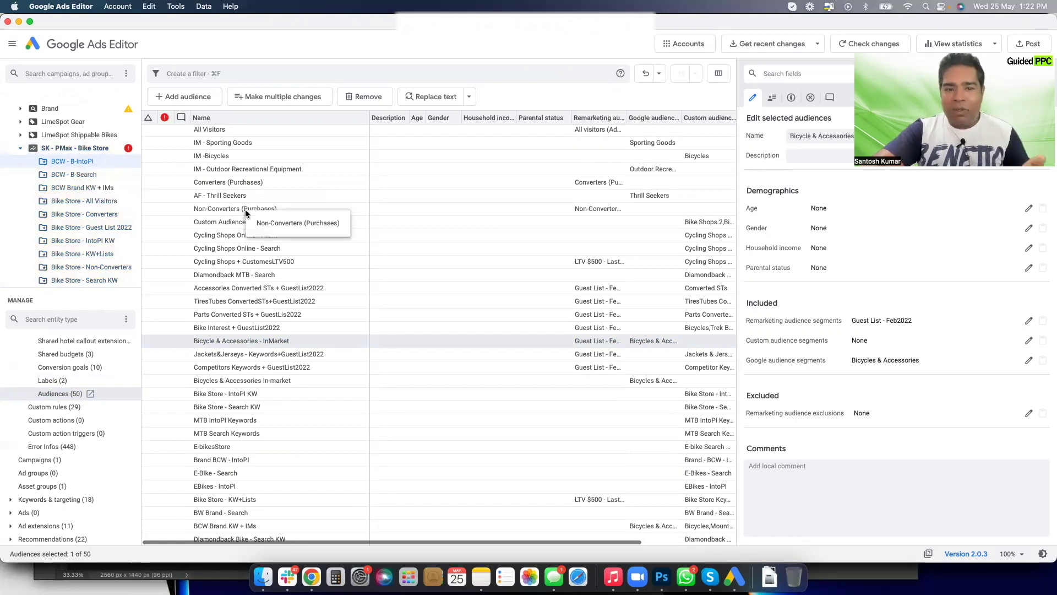
{"action": "scroll", "coordinate": [274, 302], "scroll_direction": "up", "scroll_amount": 8}
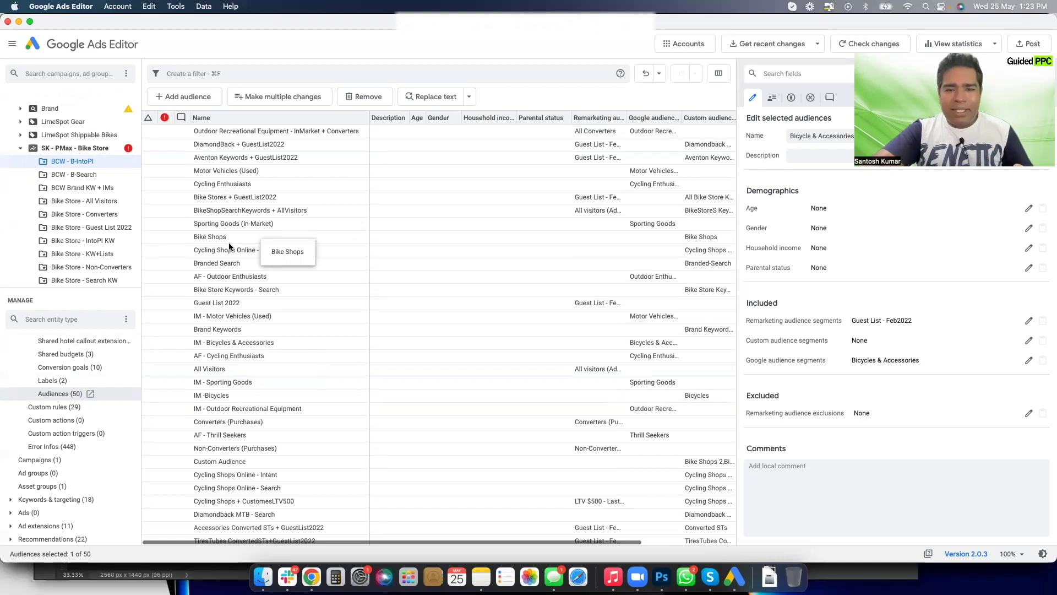
{"action": "left_click", "coordinate": [241, 134]}
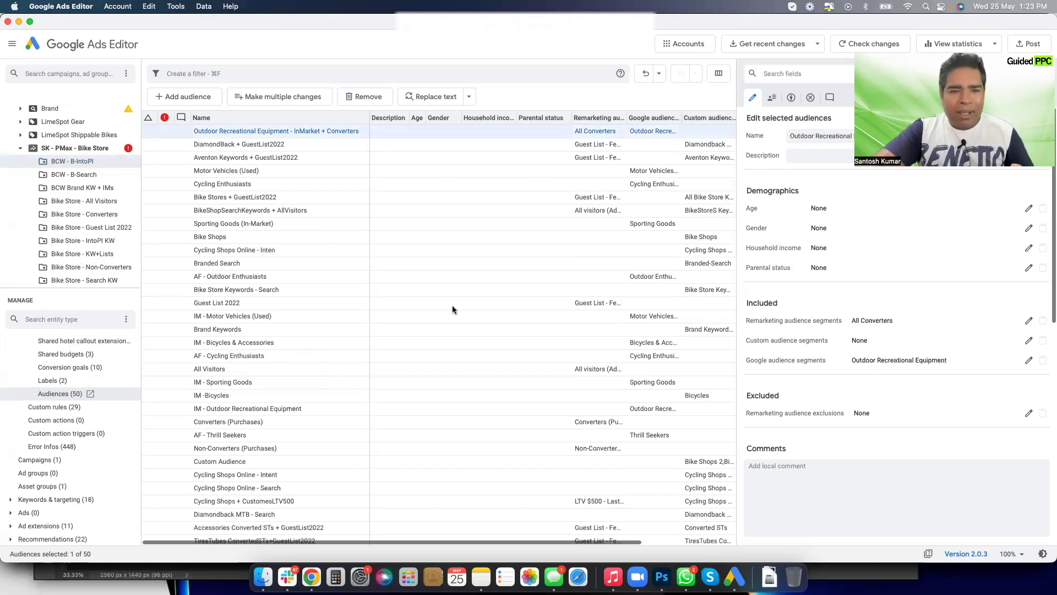
{"action": "left_click", "coordinate": [276, 210]}
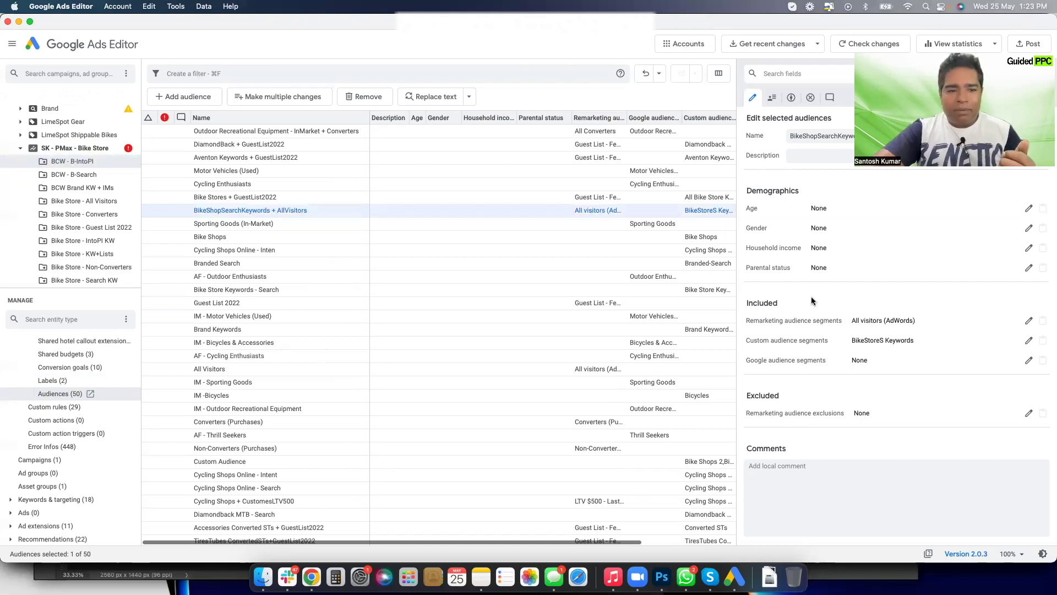
- Check the keywords list for the BCW - B-IntoPI asset group and return to the whole SK - PMax - Bike Store campaign
{"action": "left_click", "coordinate": [37, 502]}
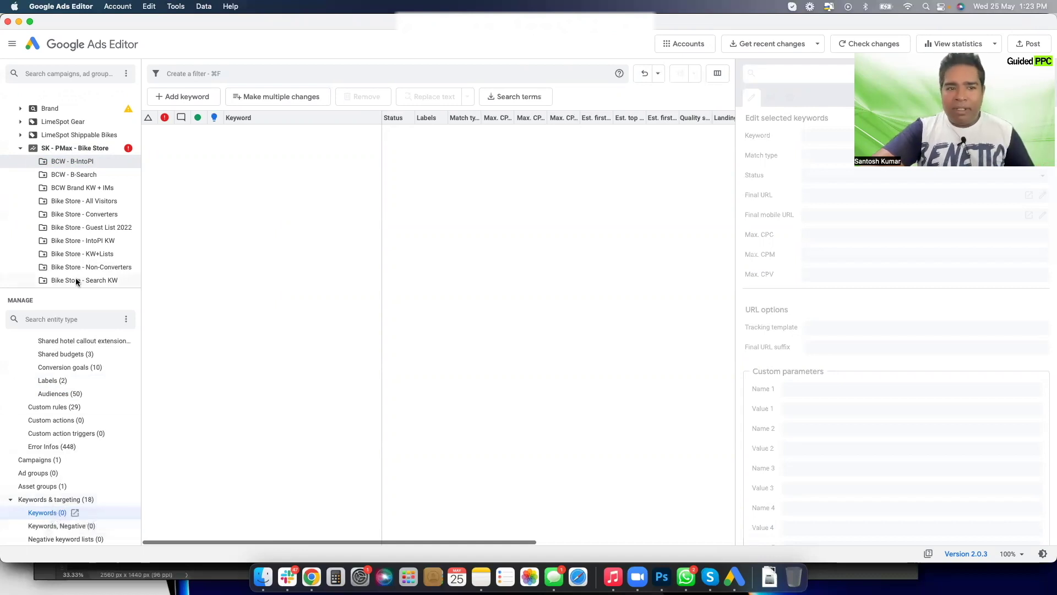
{"action": "left_click", "coordinate": [20, 149]}
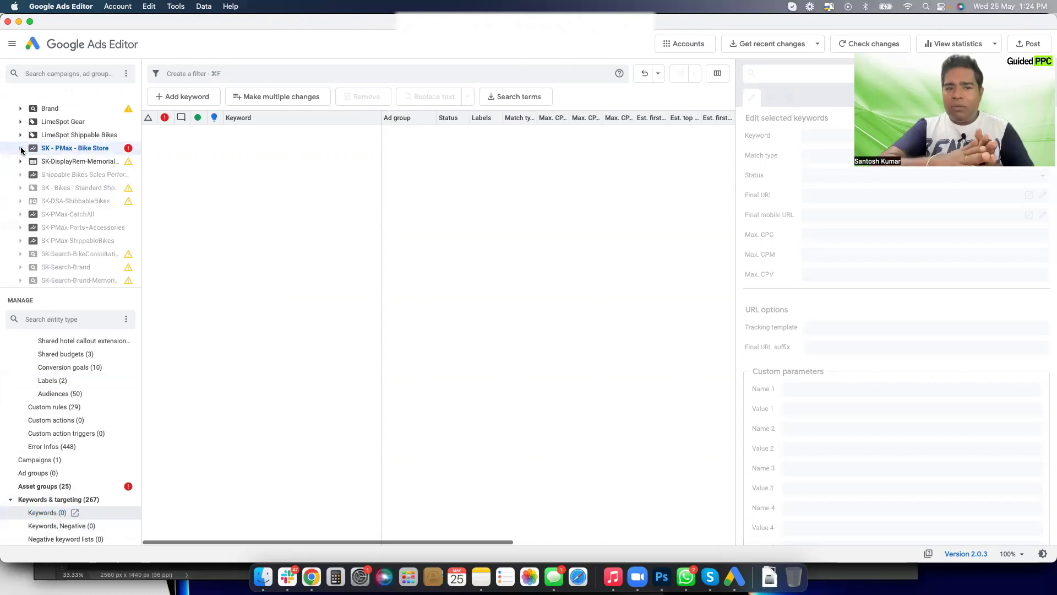